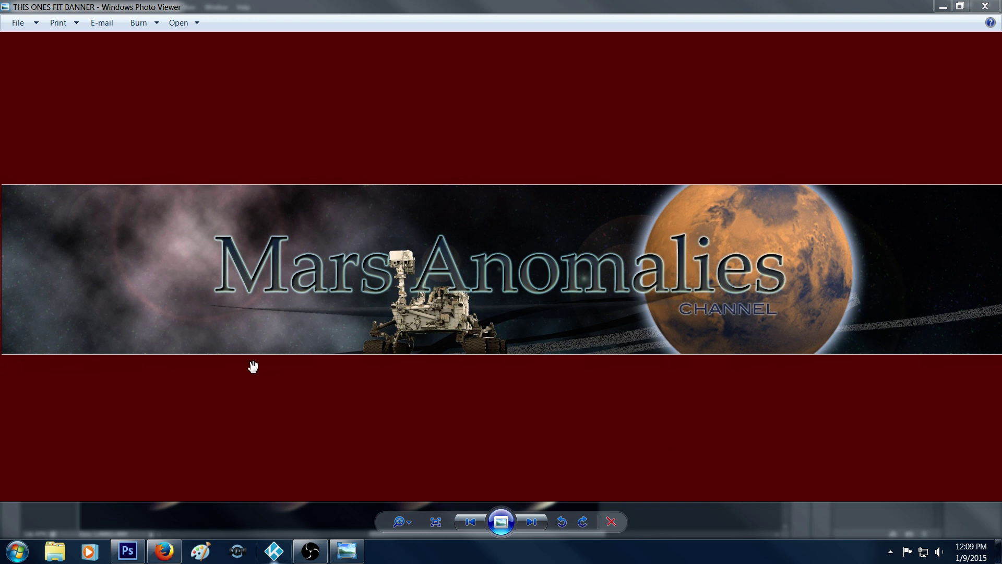
Bring the Planetary Society's 'A Year of VMC Mars Images' page to the front in Firefox
mouse_move(164, 550)
click(240, 417)
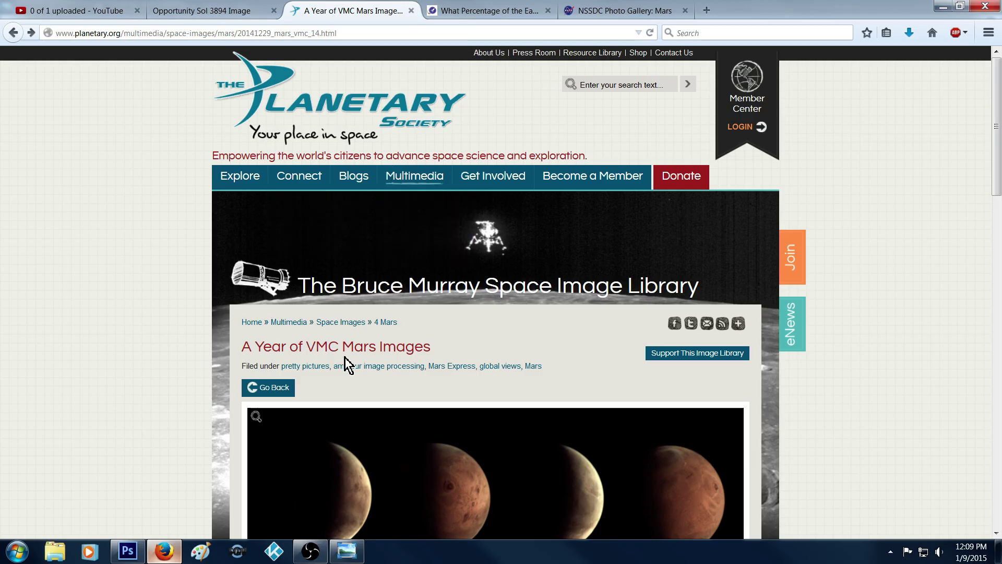
scroll(497, 314, down, 7)
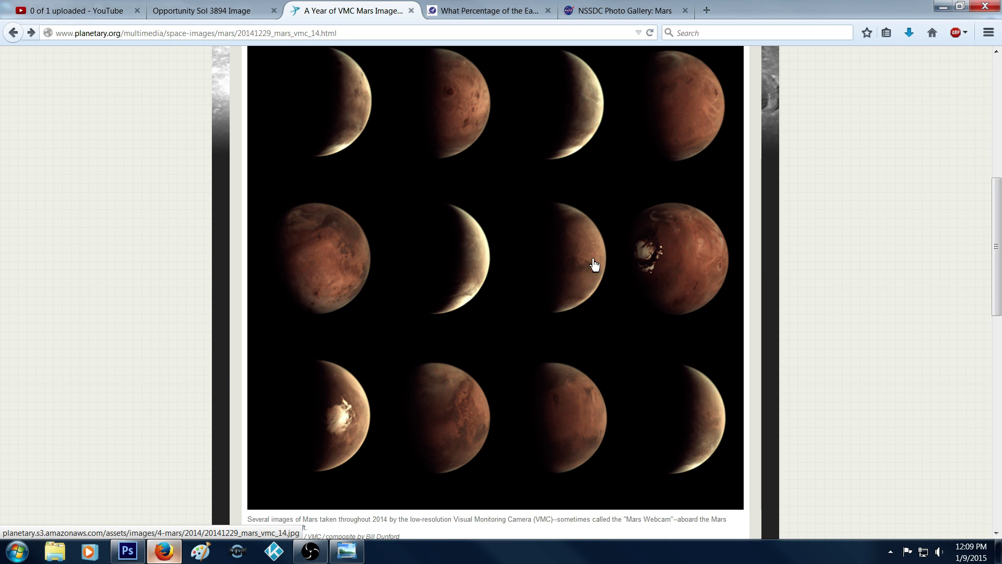
scroll(595, 264, down, 2)
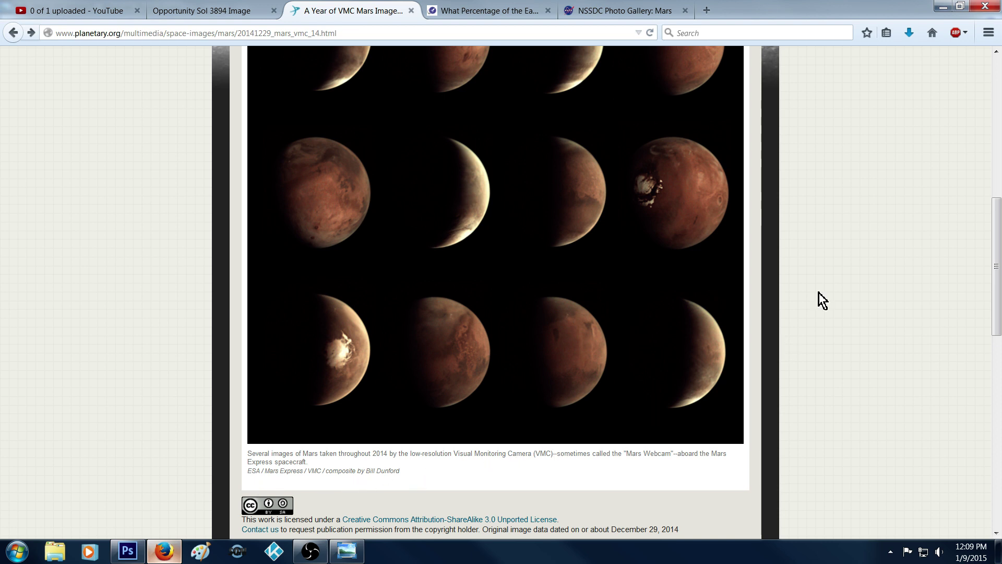
scroll(851, 258, up, 2)
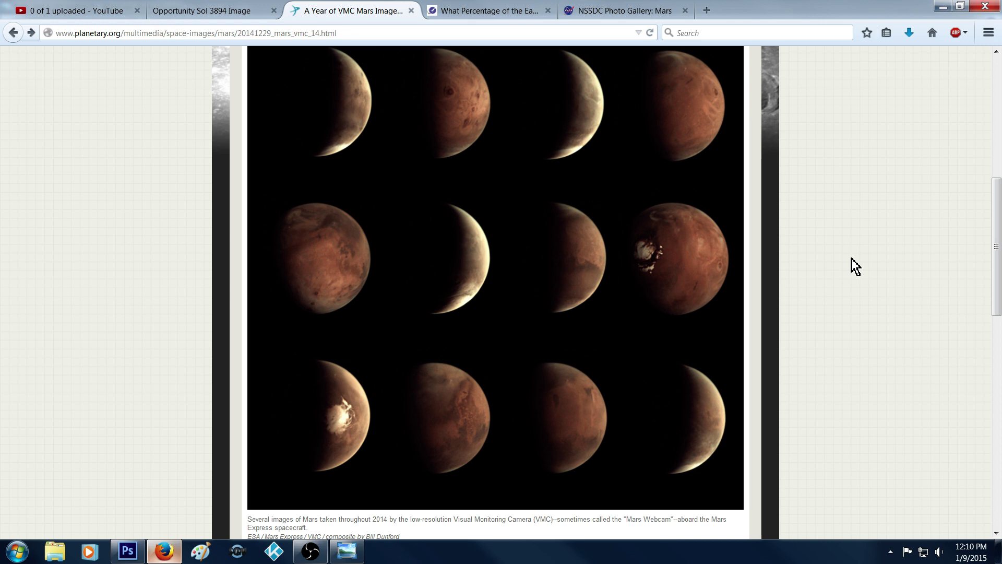
drag(997, 246, 998, 241)
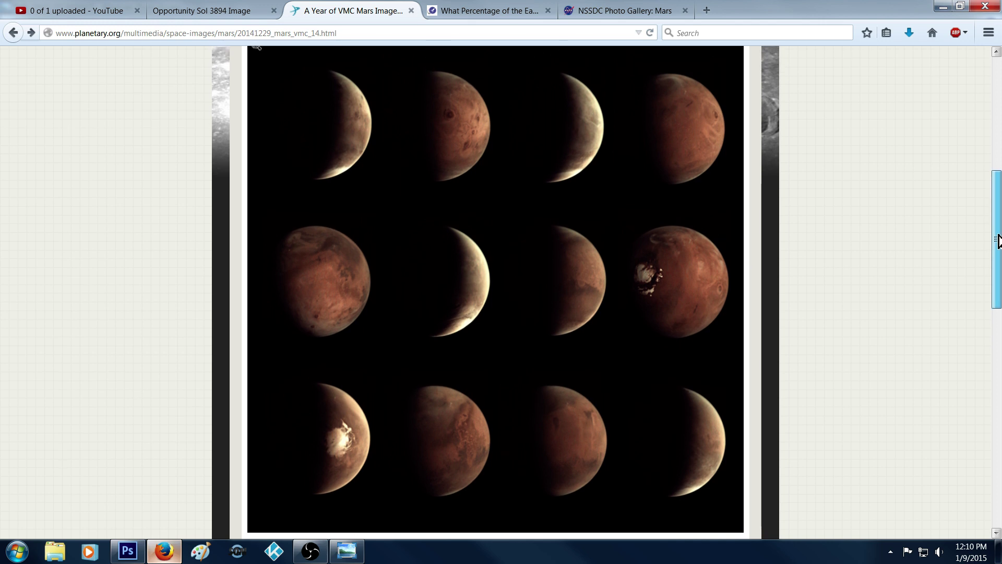
Bring up the Saudi Arabia desert.jpg image in Photoshop and zoom out on it
click(127, 551)
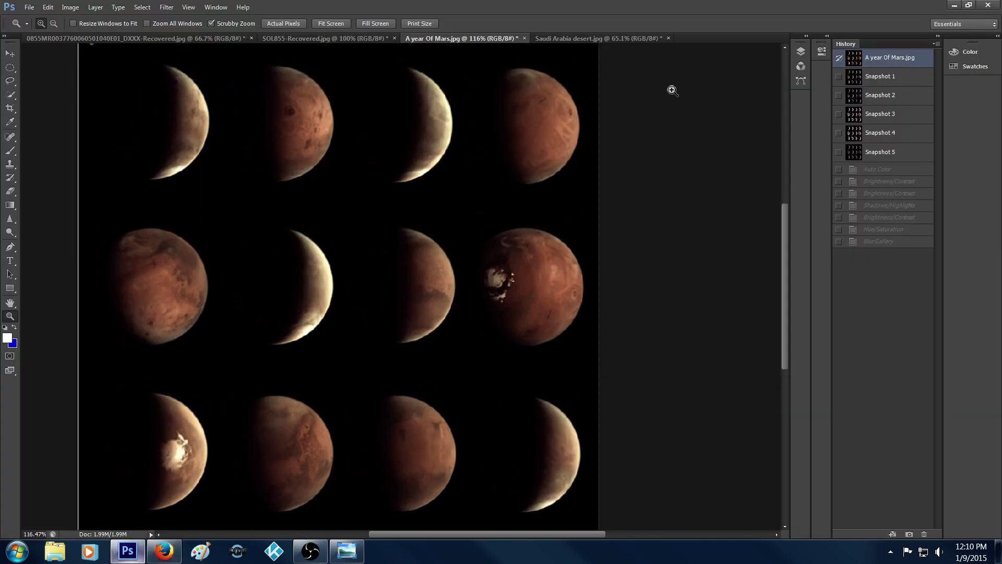
drag(785, 290, 785, 292)
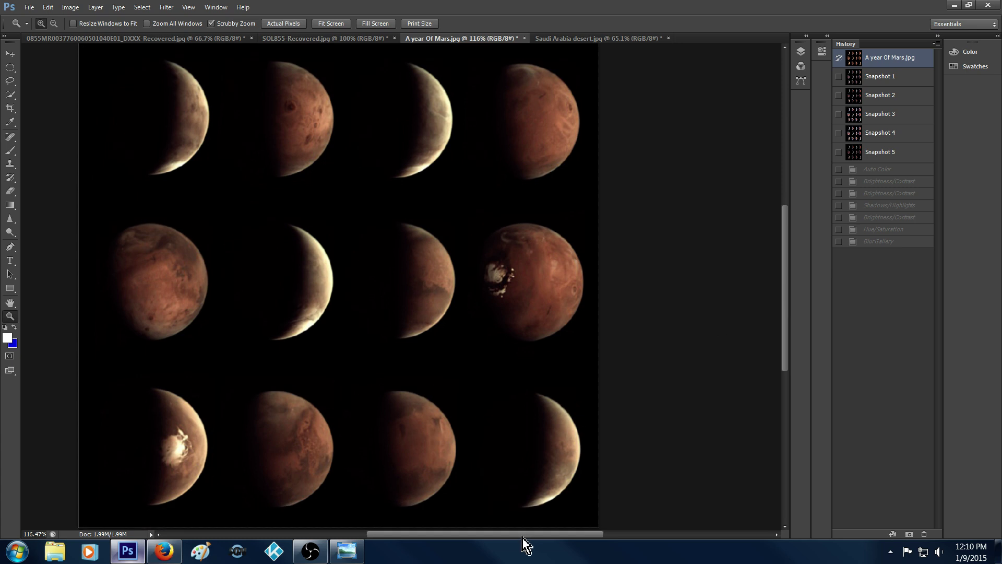
drag(522, 537, 504, 539)
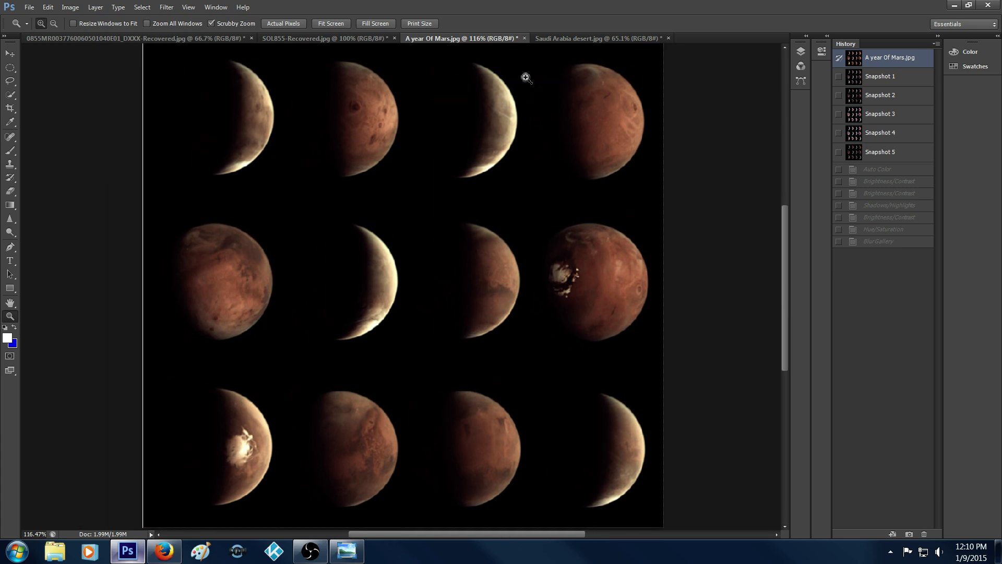
click(583, 42)
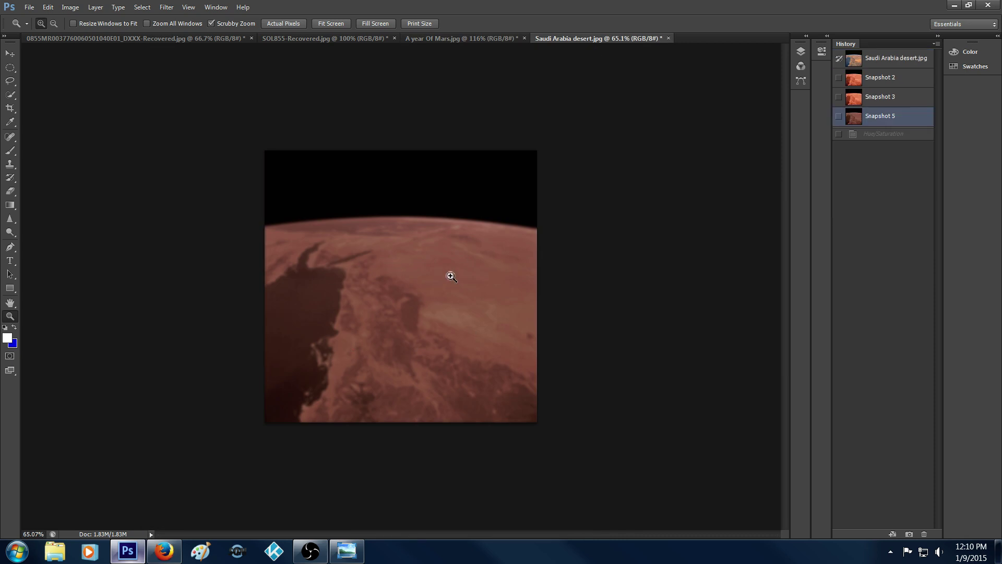
drag(443, 278, 435, 285)
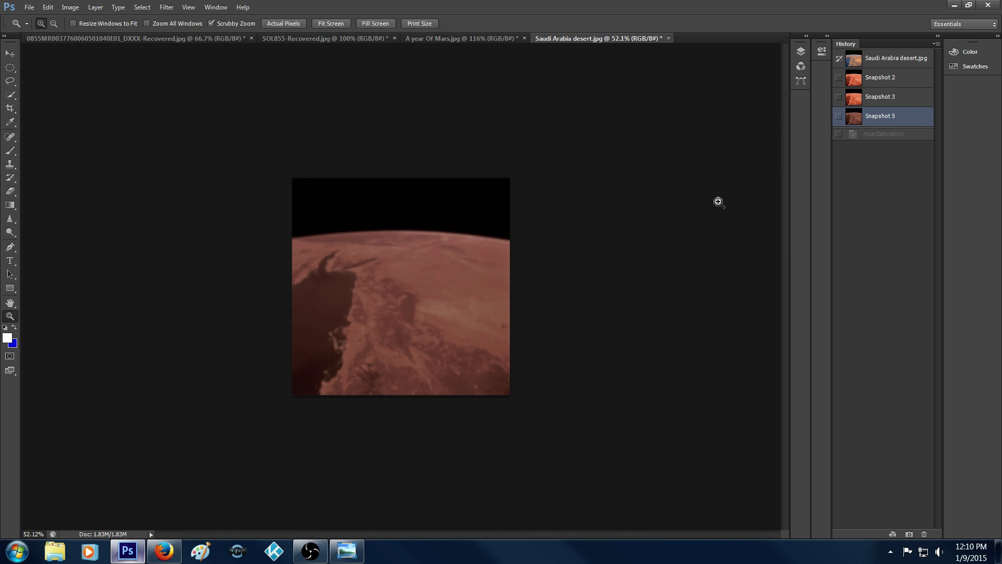
Compare the desert image's Snapshot 3, Snapshot 2 and reddish Snapshot 5 against its original colours
click(893, 100)
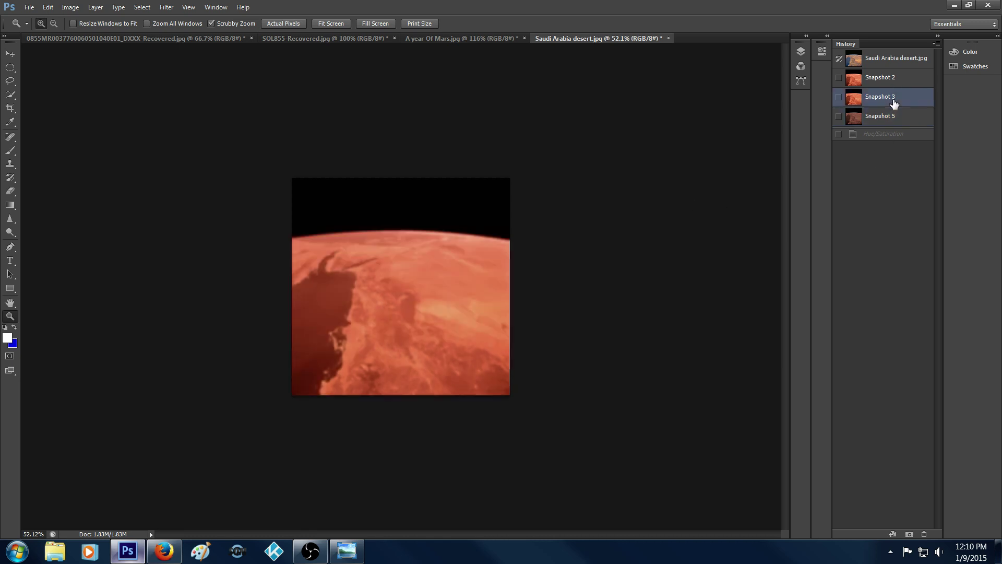
click(896, 82)
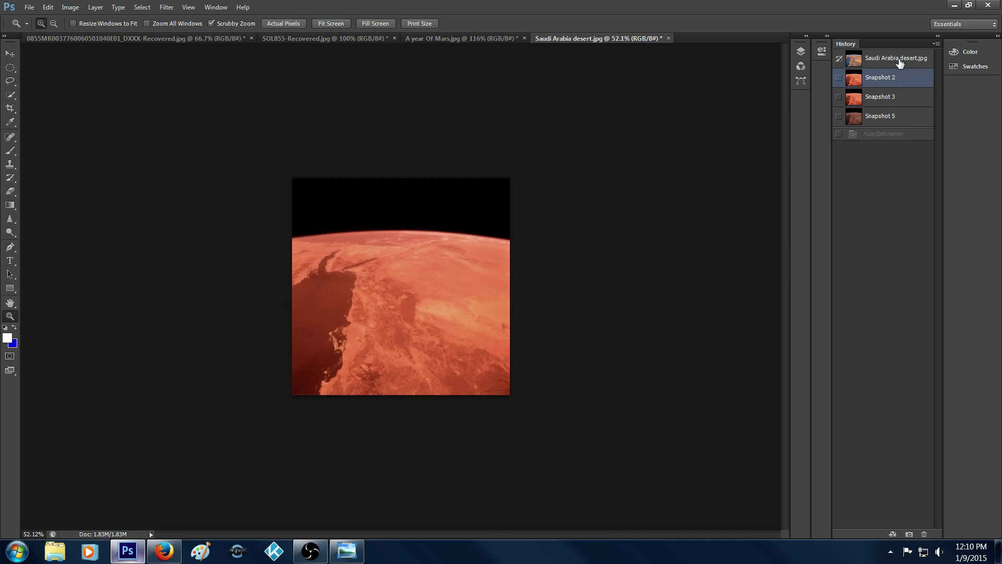
click(897, 60)
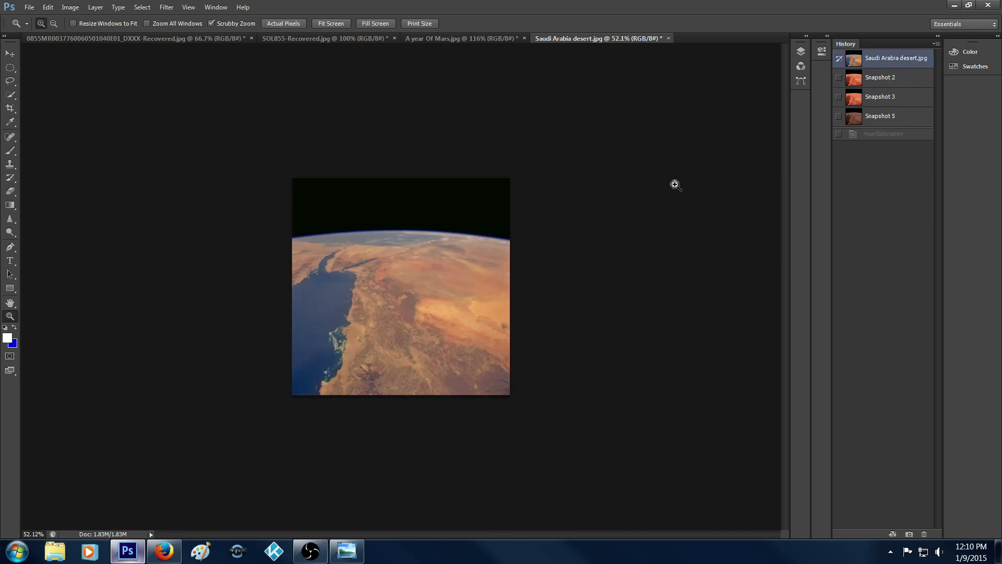
click(891, 120)
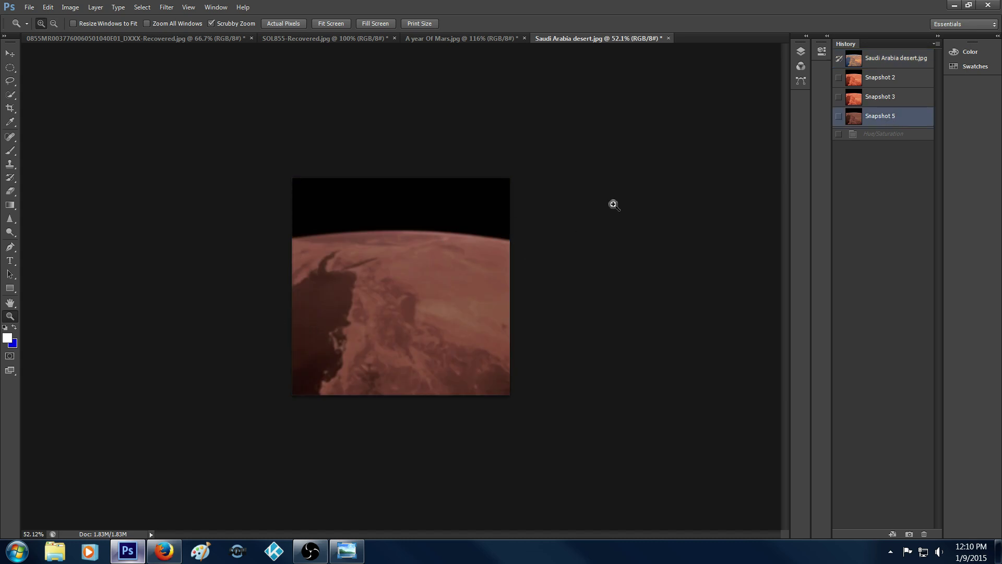
click(880, 64)
Zoom in to recheck the reddish Snapshot 5, then revert to original colours, centred
drag(401, 262, 416, 241)
click(862, 123)
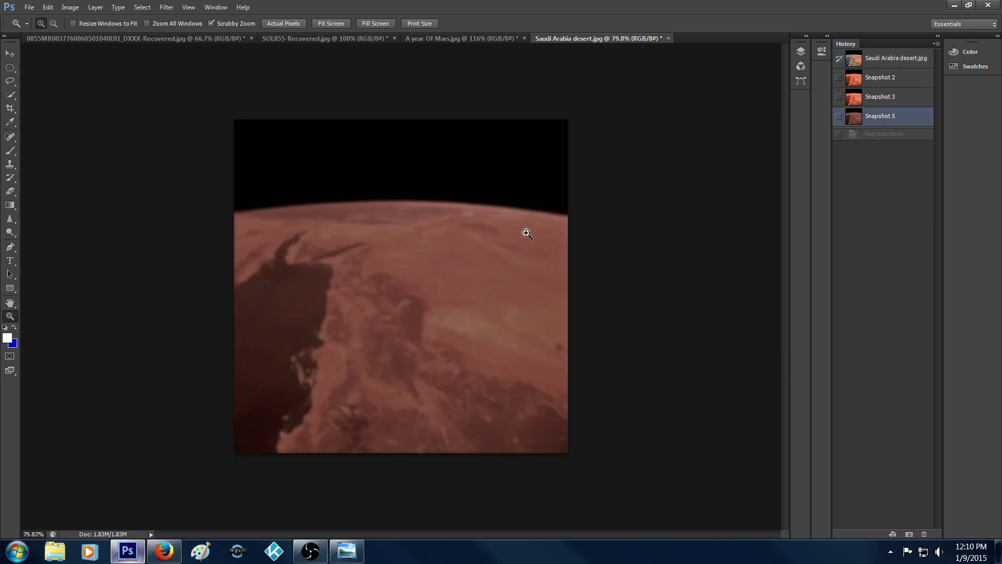
drag(524, 230, 241, 347)
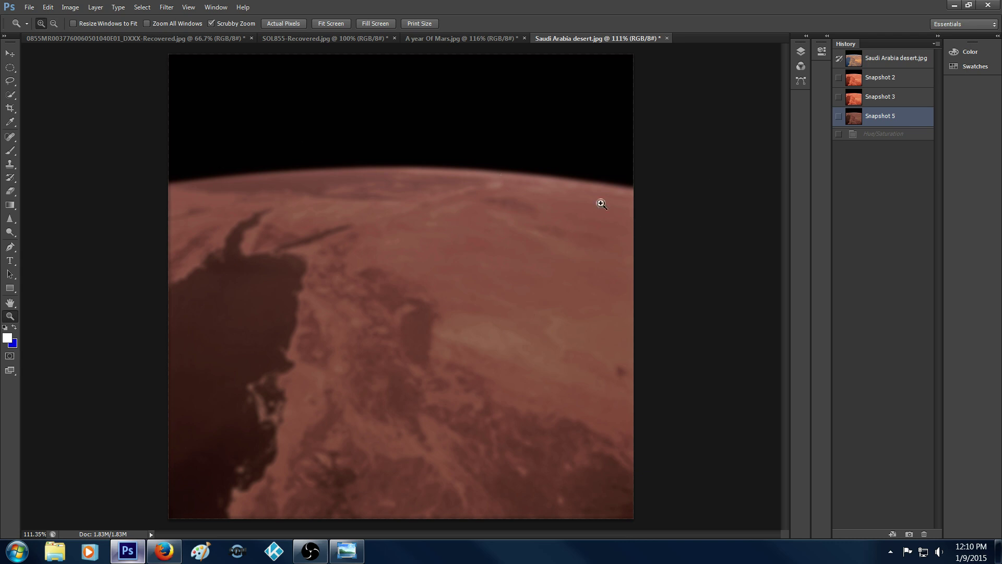
click(890, 59)
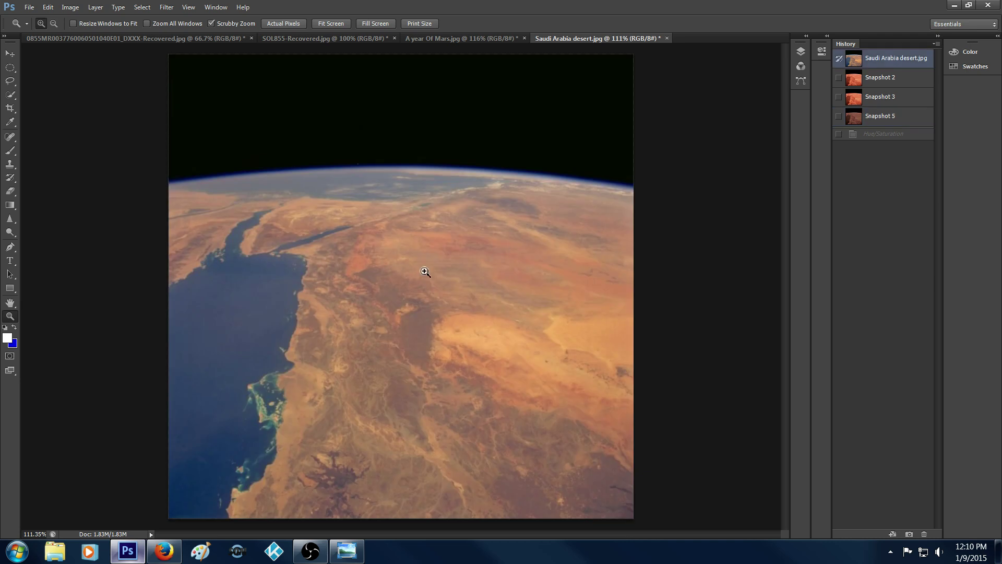
drag(336, 267, 286, 420)
Read through the Universe Today article on what percentage of the Earth is desert
click(164, 551)
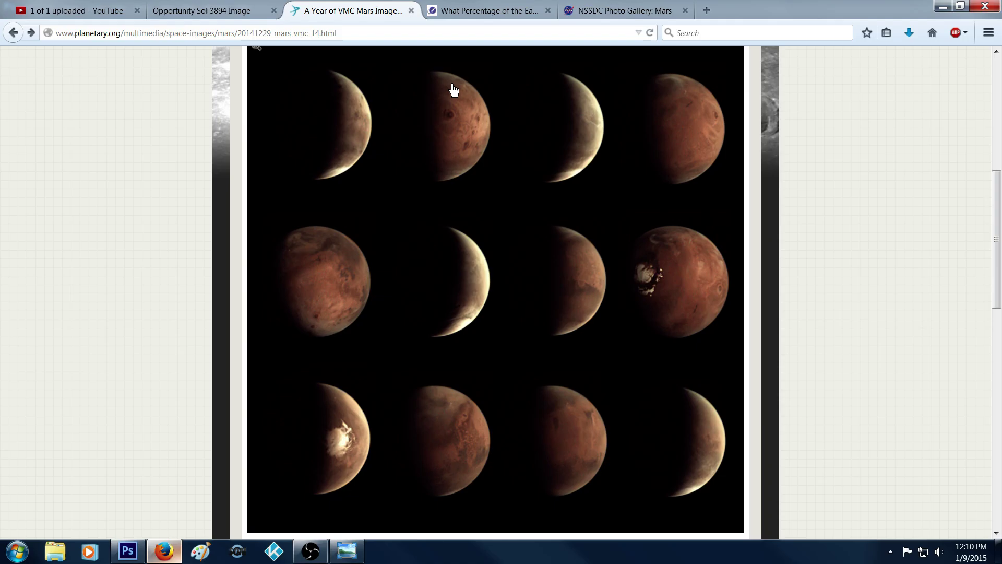
click(512, 13)
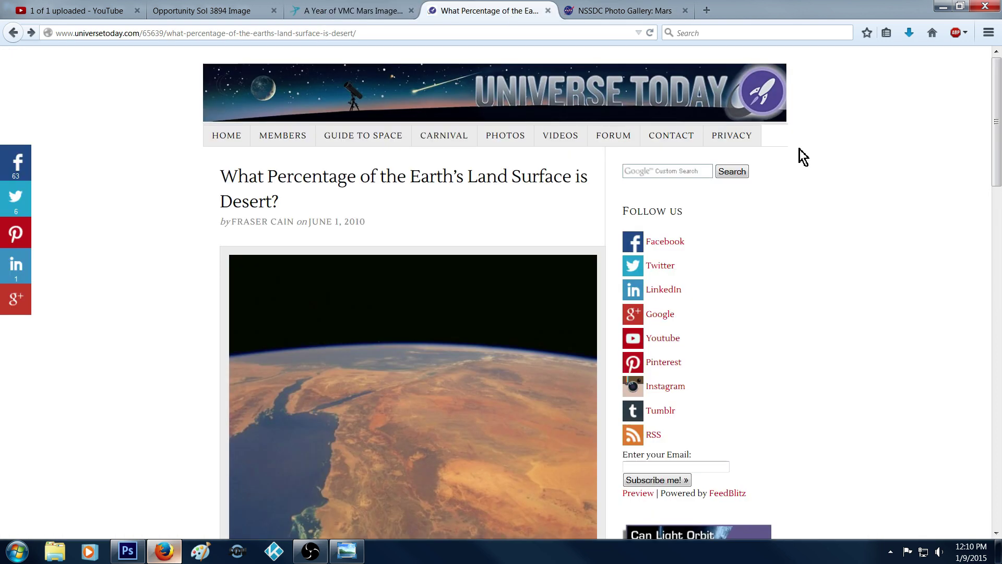
scroll(855, 167, down, 2)
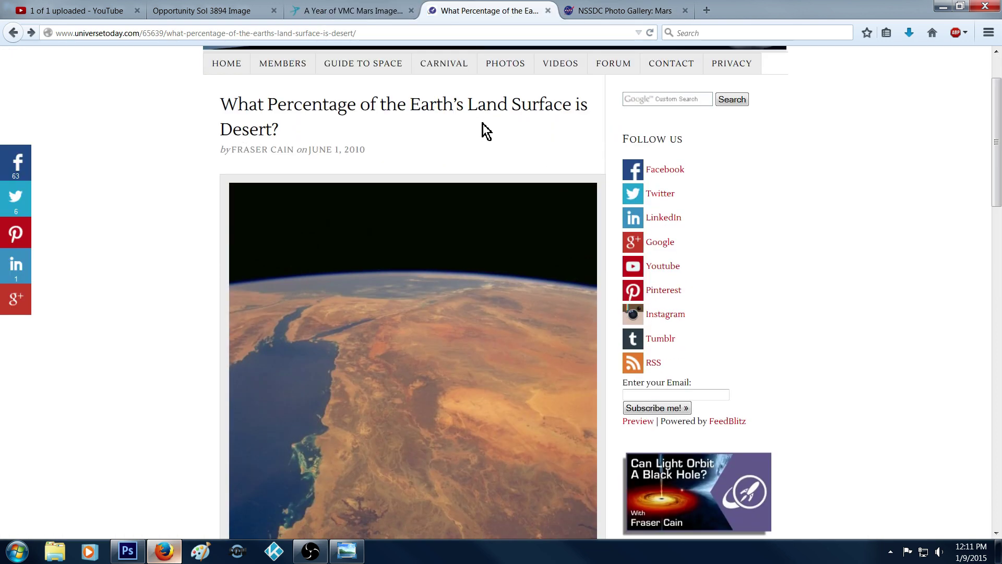
scroll(445, 162, down, 4)
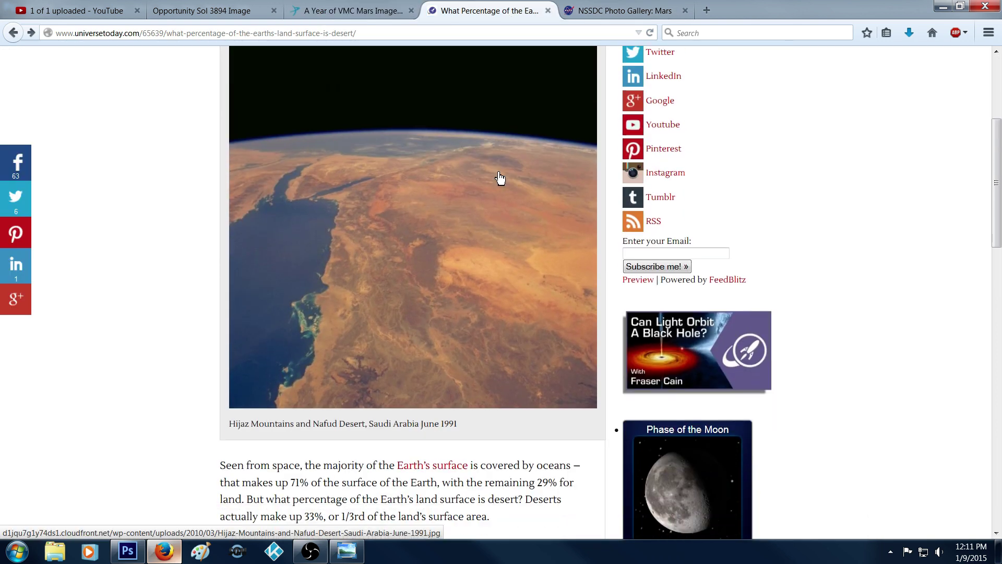
scroll(574, 361, down, 2)
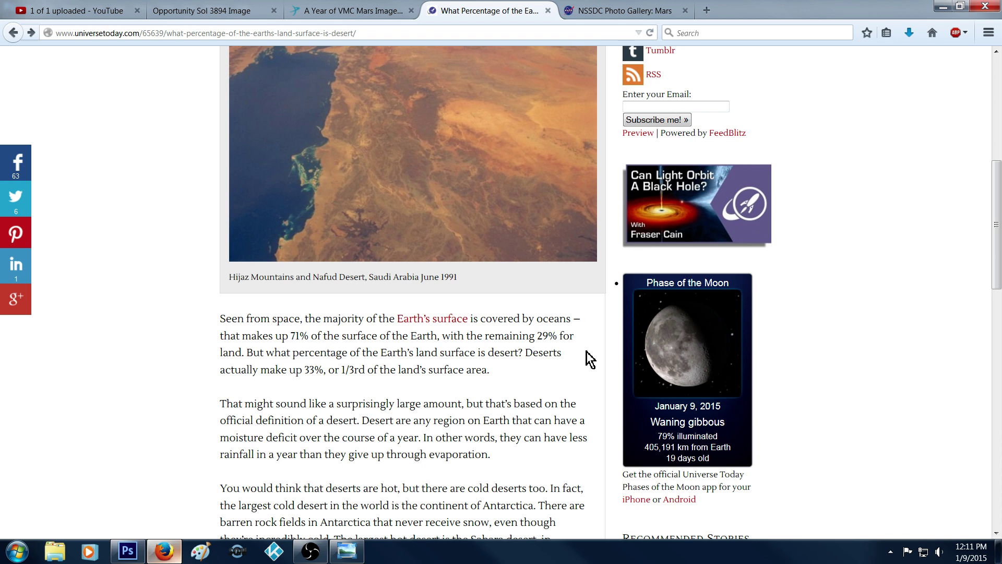
scroll(589, 359, down, 3)
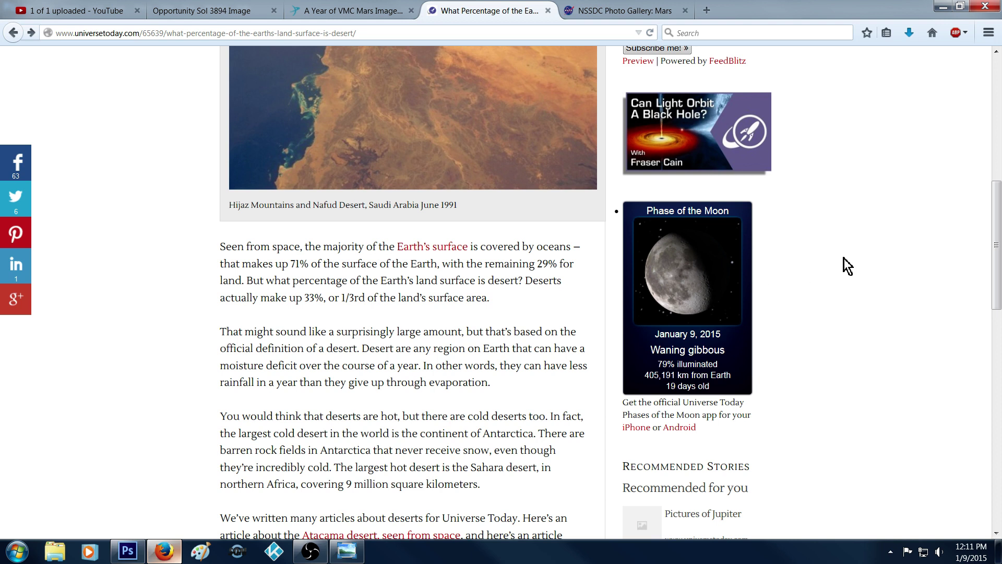
scroll(842, 258, up, 5)
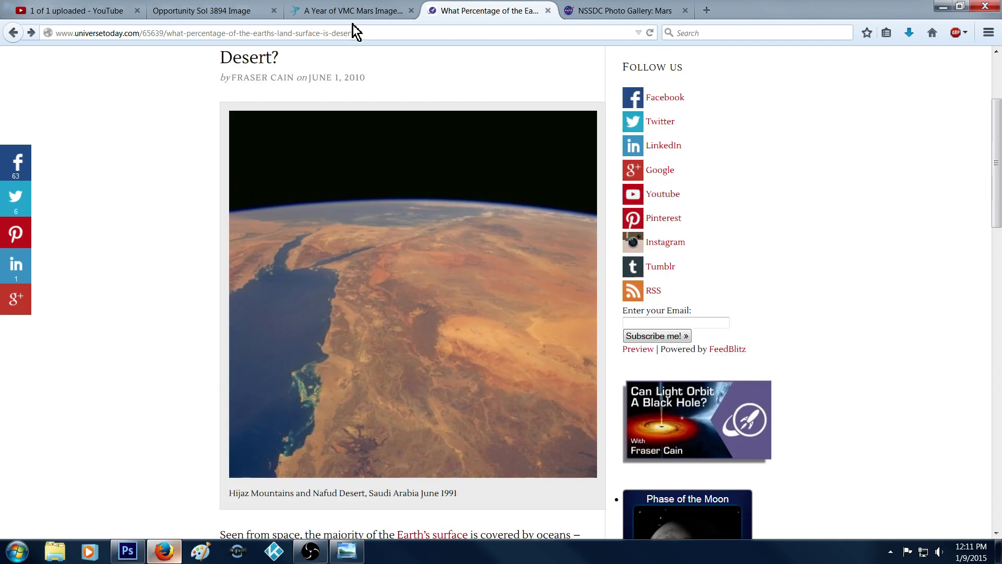
Return to the Planetary Society VMC Mars images grid
click(353, 13)
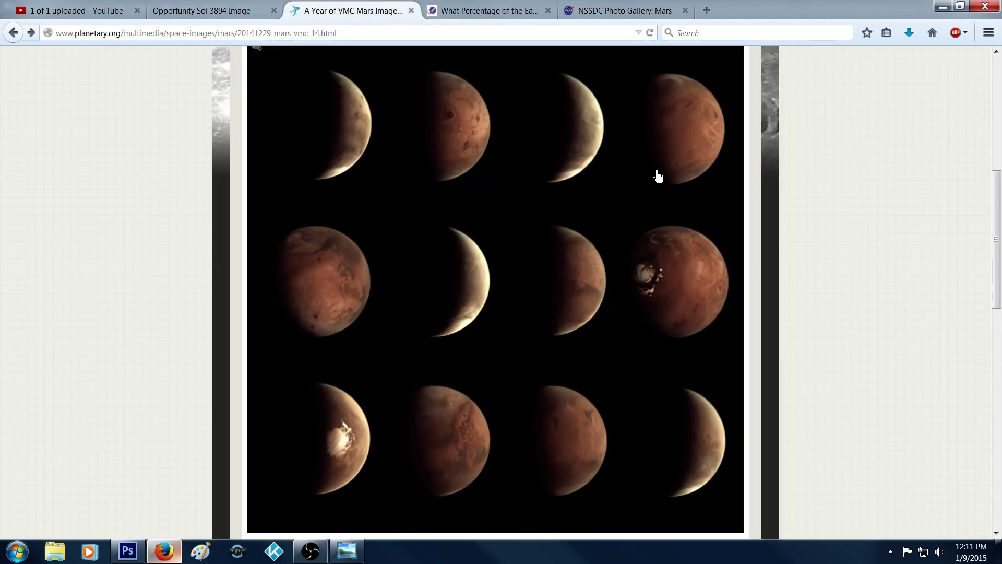
scroll(657, 175, up, 4)
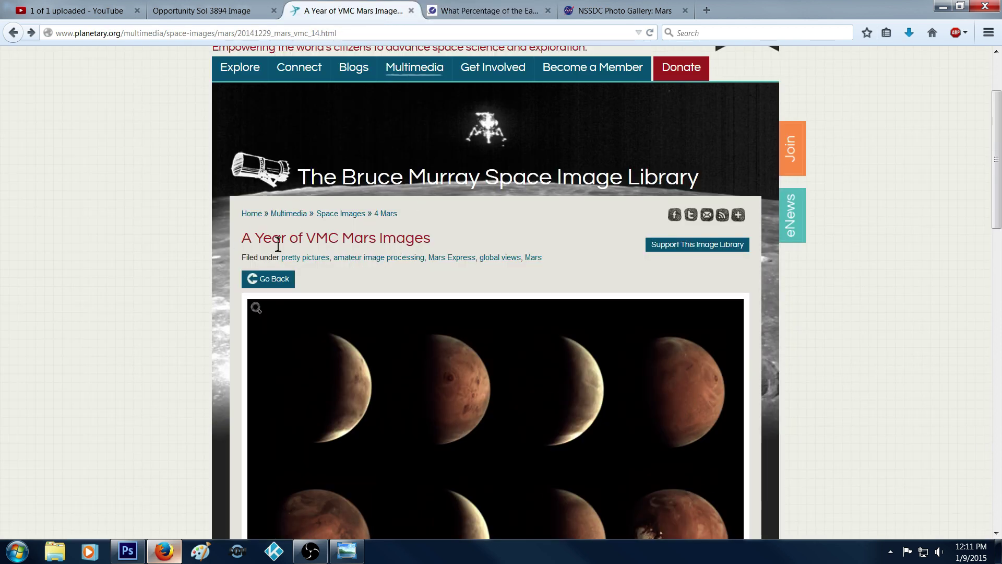
scroll(817, 225, down, 6)
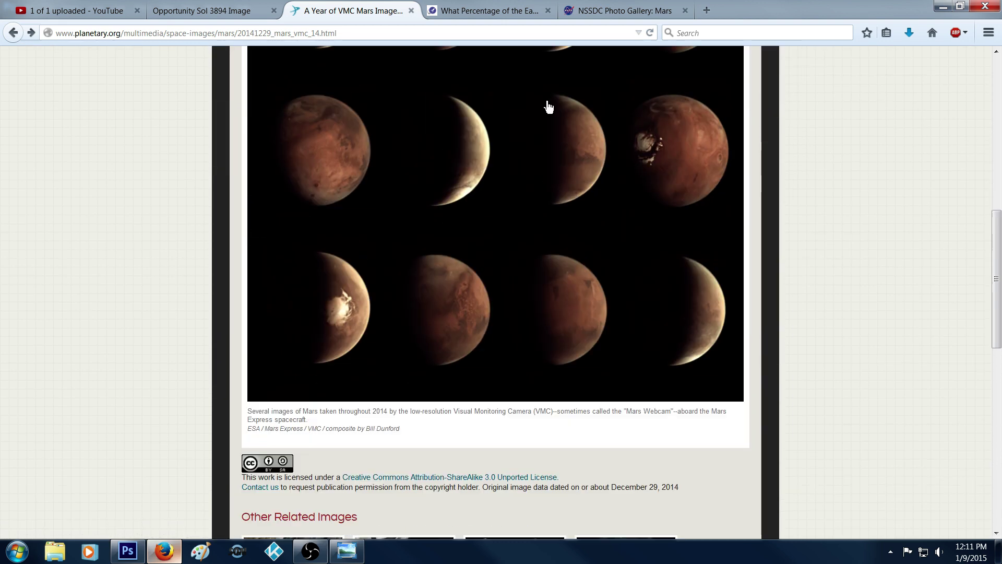
Switch to 'A year Of Mars.jpg' and revert it to the Auto Color history state
click(127, 550)
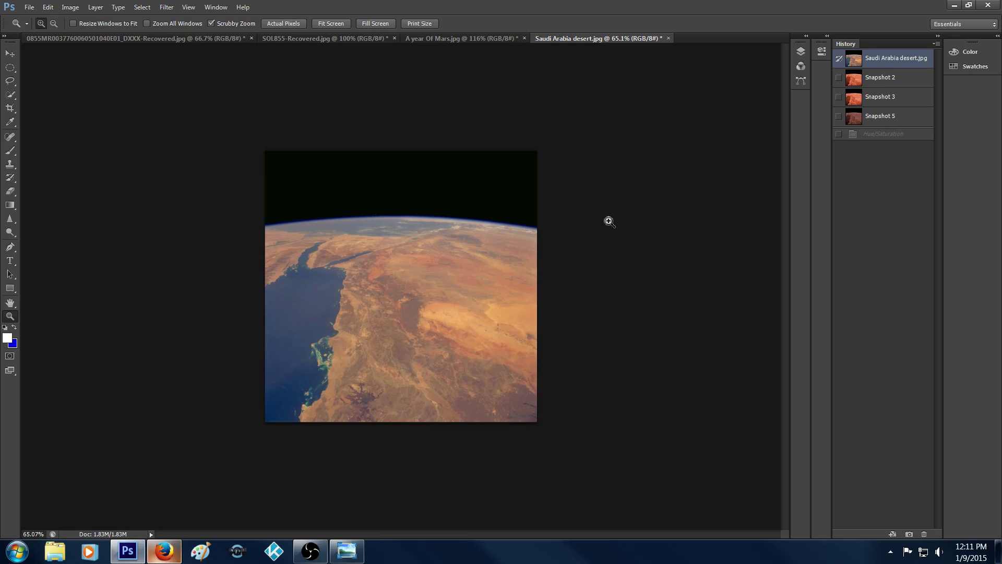
click(455, 42)
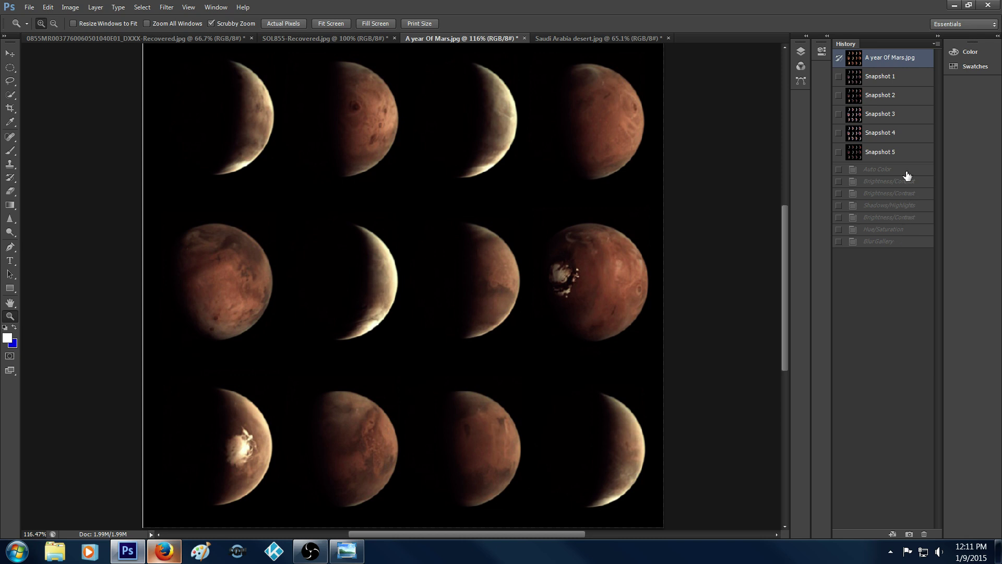
click(871, 171)
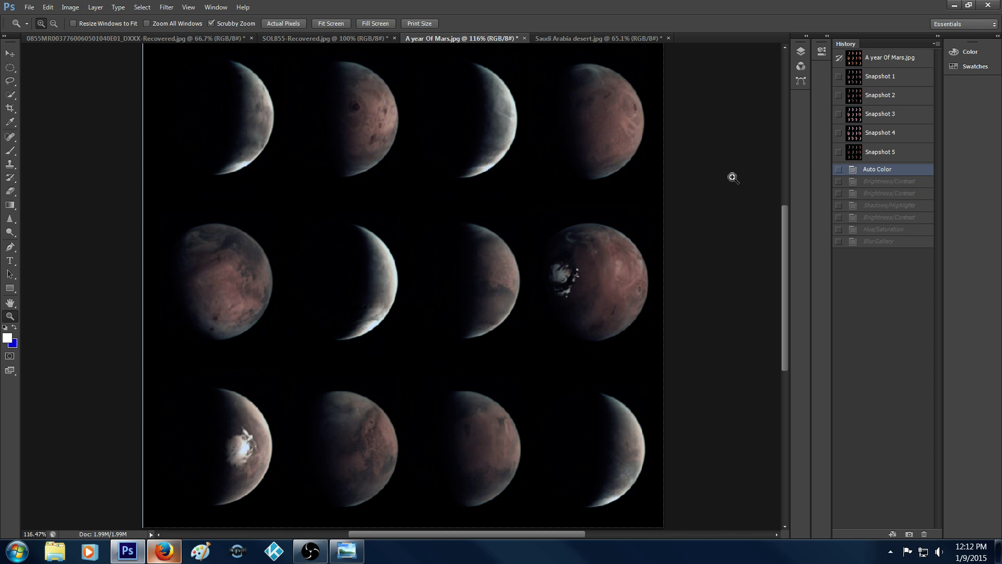
Step the Mars grid through both Brightness/Contrast states, darkening the planets, and inspect it closely
click(878, 183)
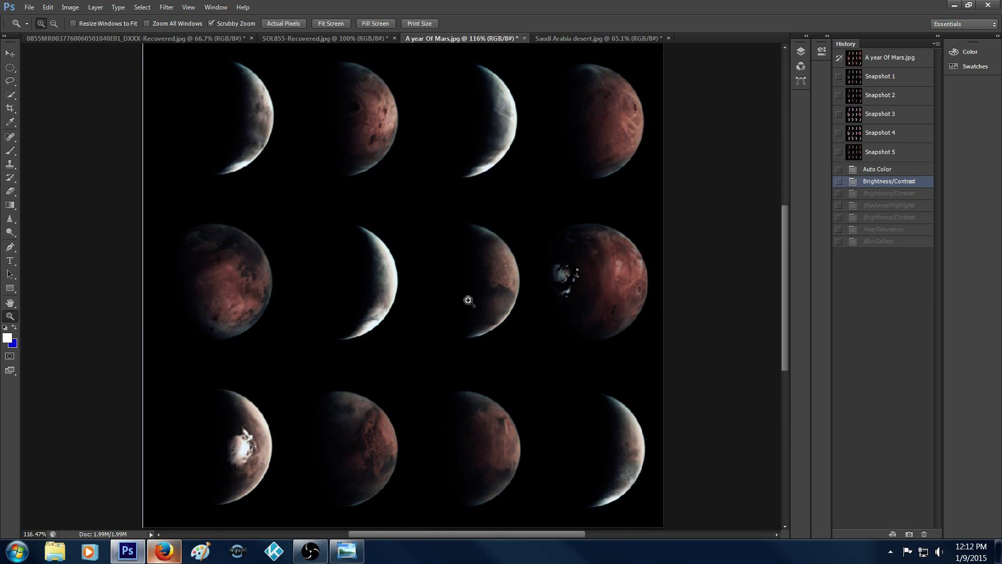
click(889, 194)
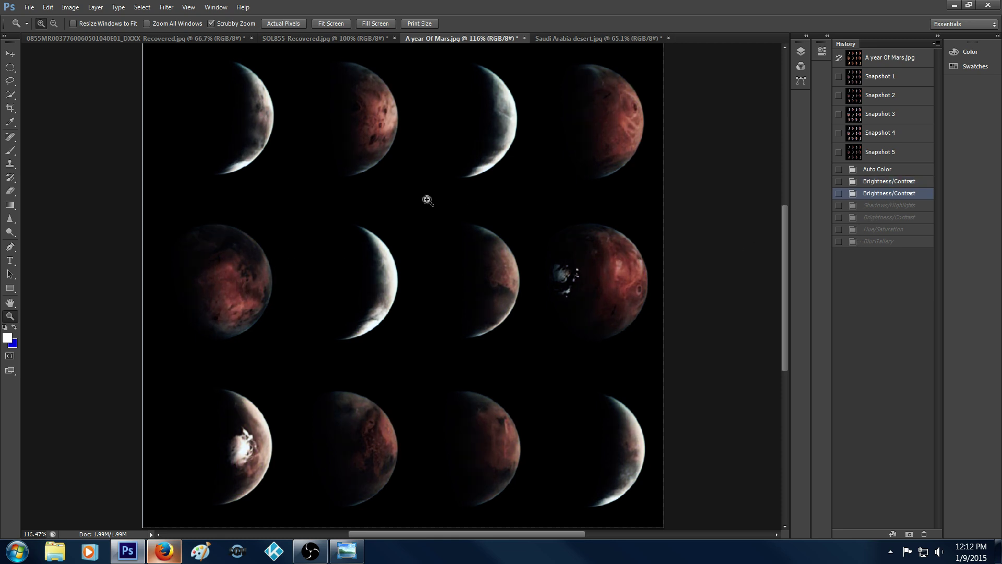
drag(387, 212, 416, 194)
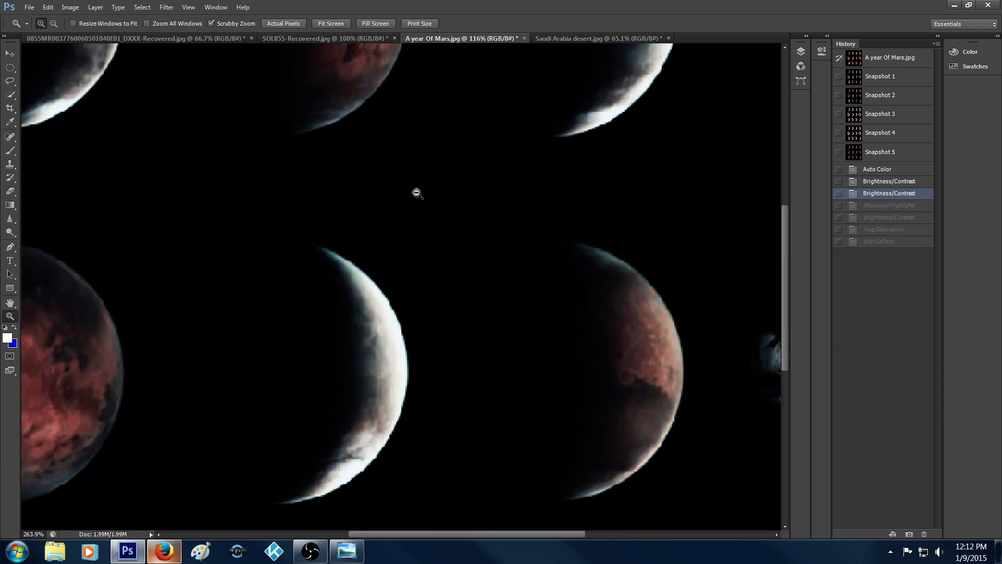
alt+click(418, 193)
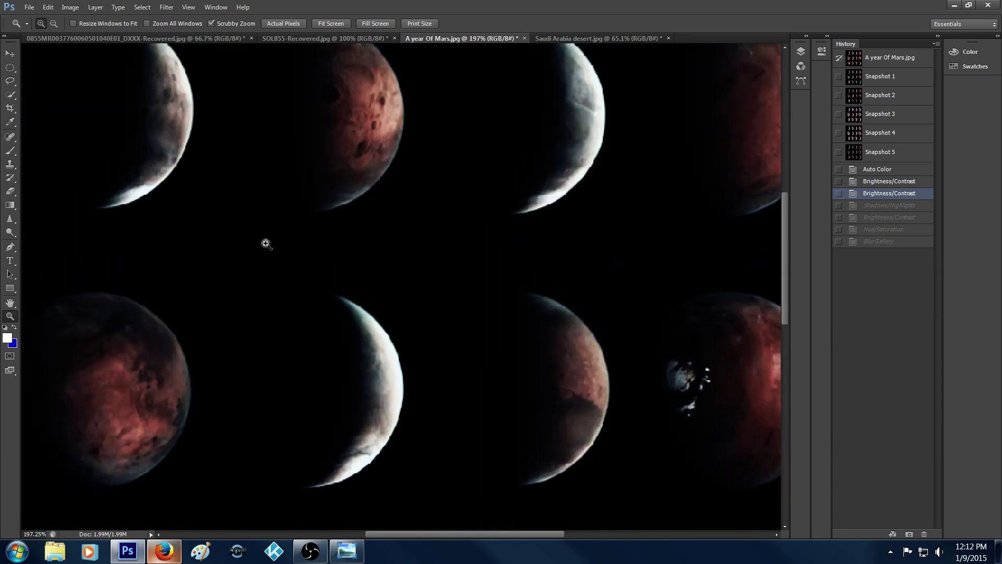
scroll(322, 226, up, 3)
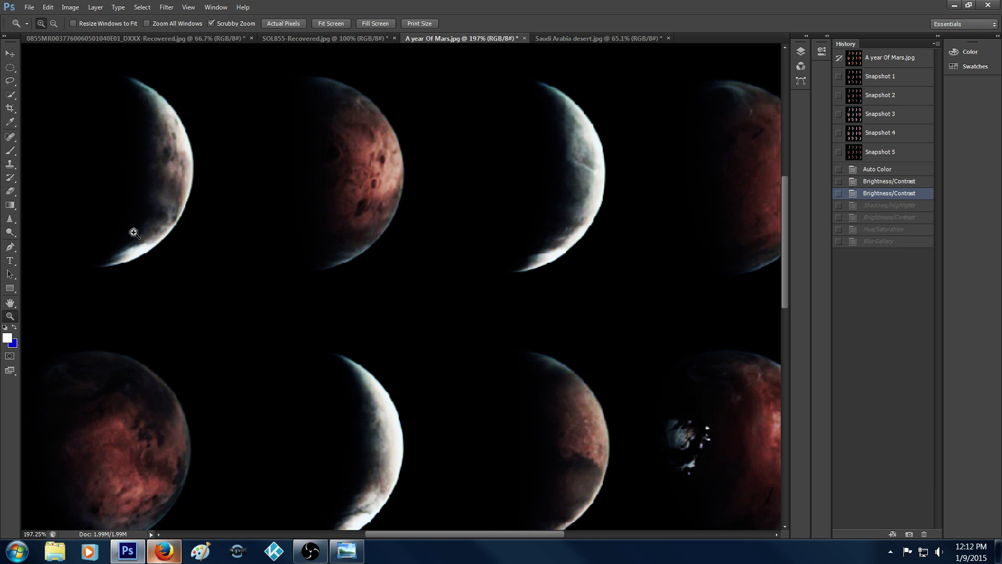
drag(402, 535, 480, 537)
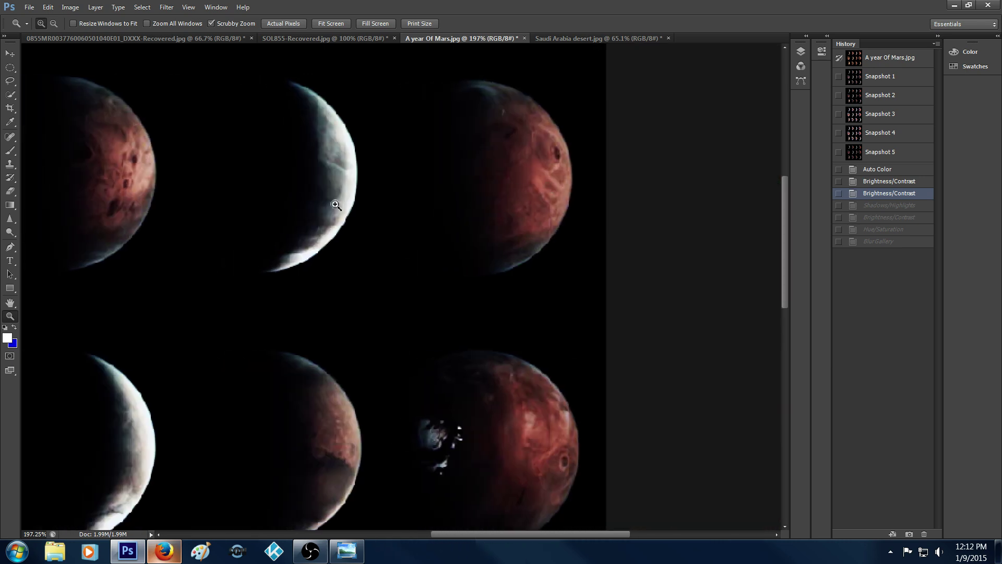
scroll(657, 339, down, 2)
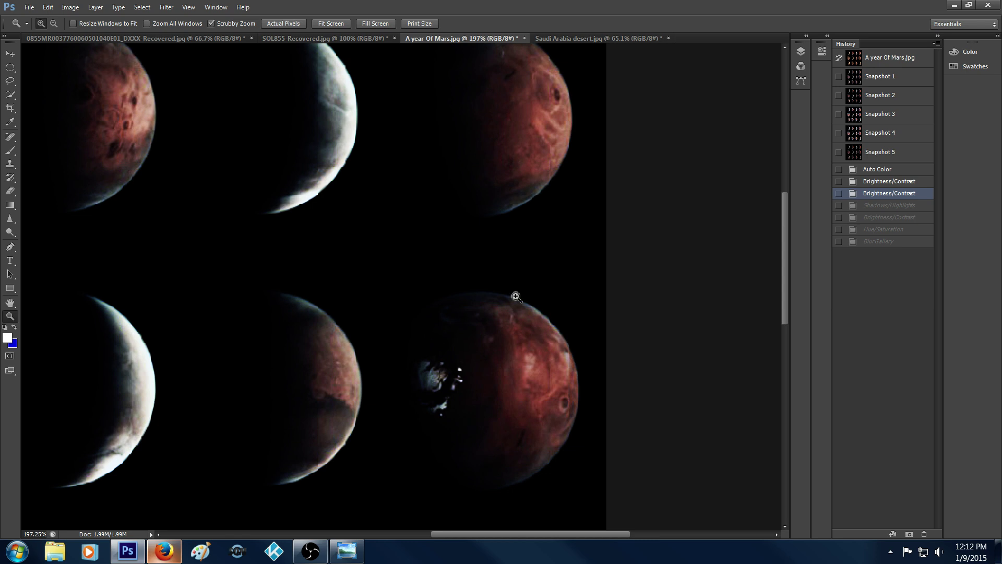
drag(543, 536, 493, 535)
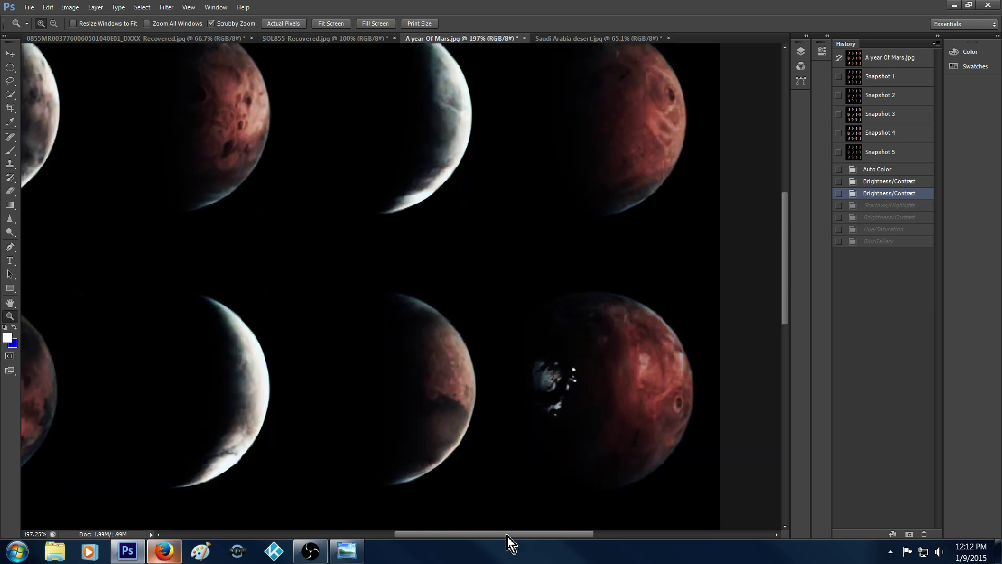
scroll(591, 398, down, 6)
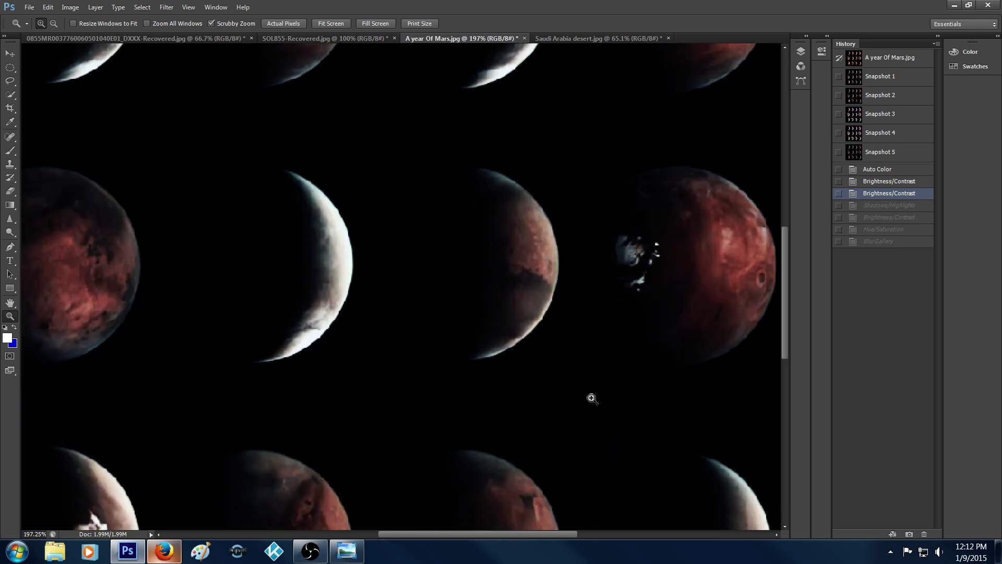
scroll(591, 398, down, 2)
scroll(570, 275, down, 1)
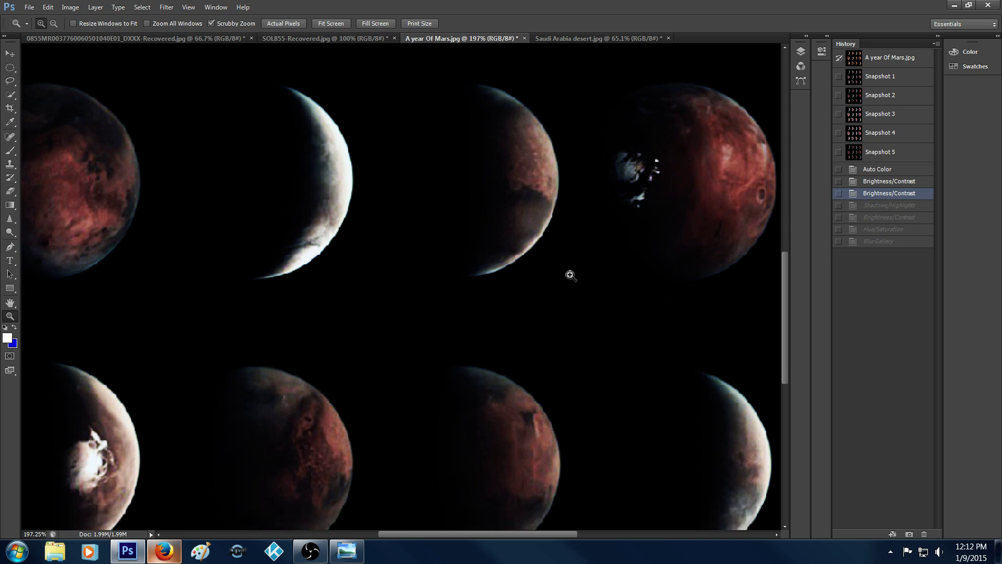
scroll(570, 276, down, 3)
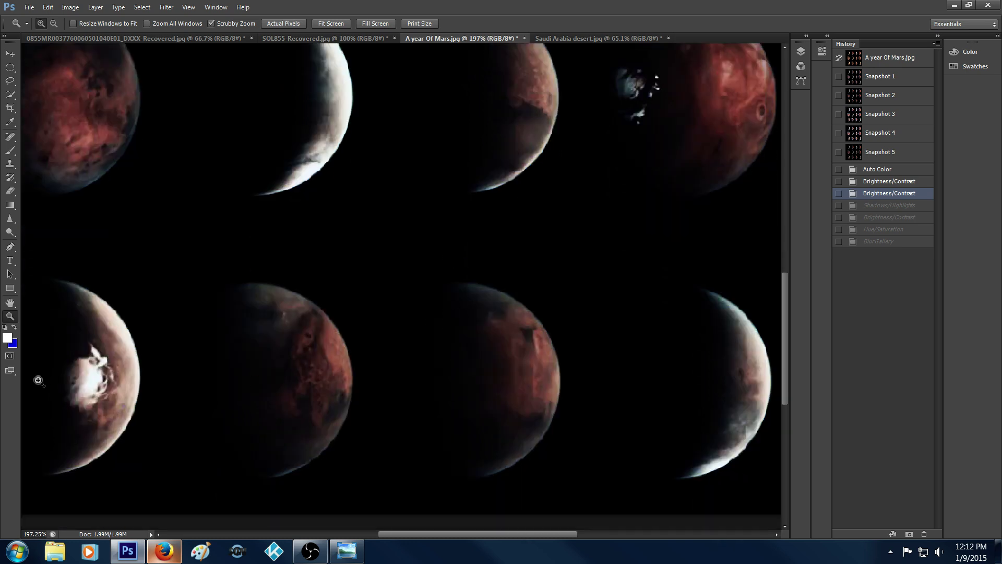
scroll(424, 536, left, 2)
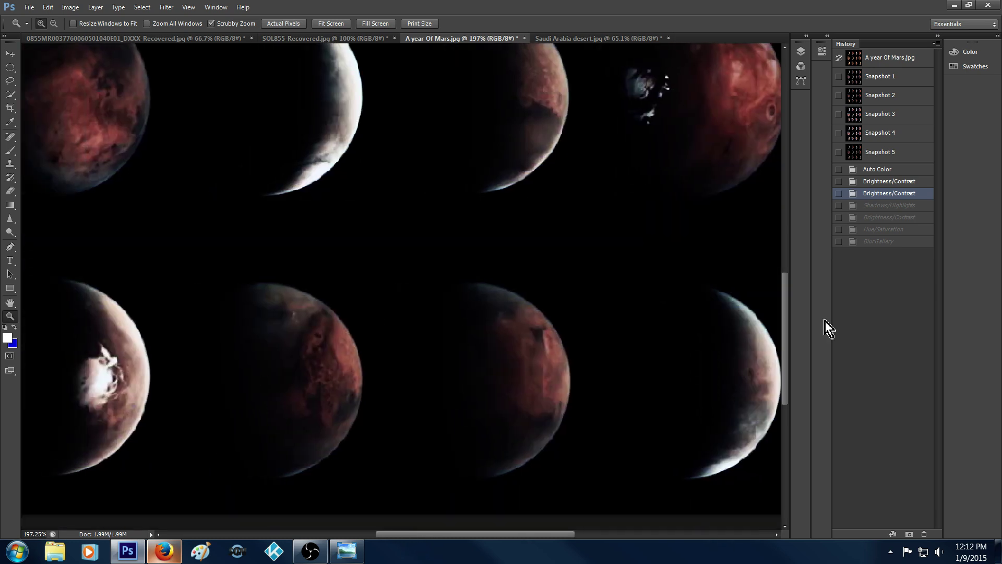
Toggle the Shadows/Highlights state off and on to compare, leaving the planets brightened
click(895, 206)
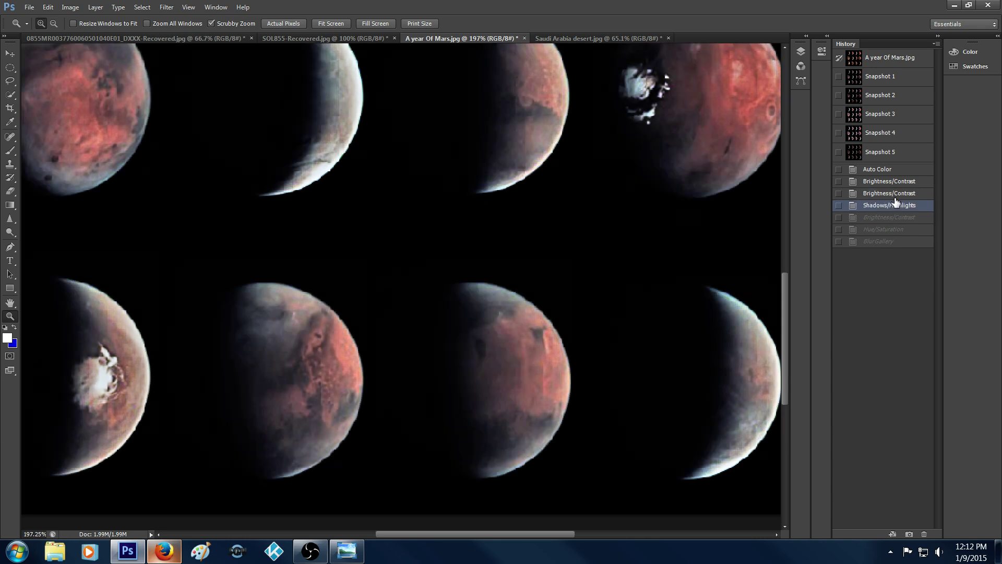
scroll(506, 233, up, 1)
scroll(506, 233, up, 2)
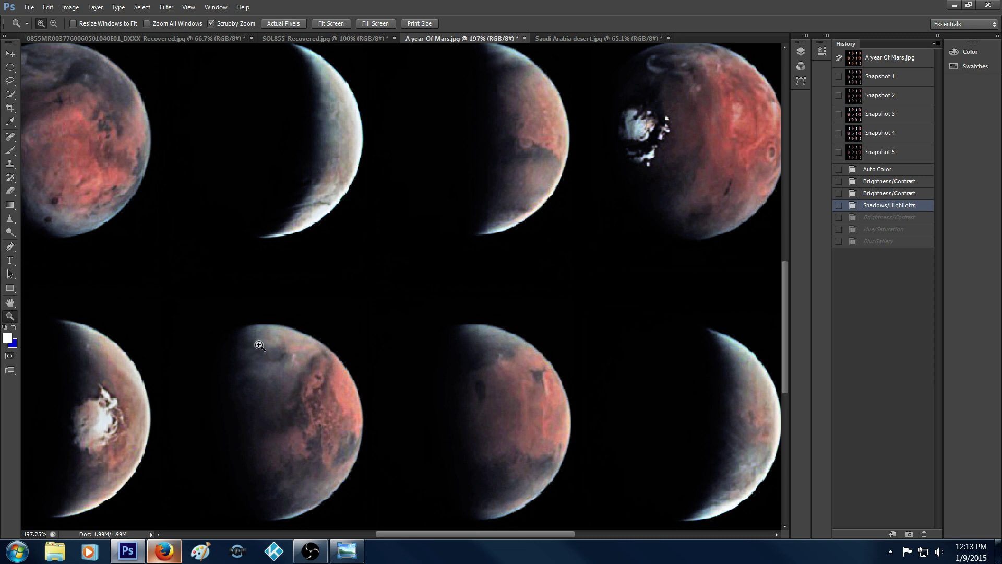
click(886, 193)
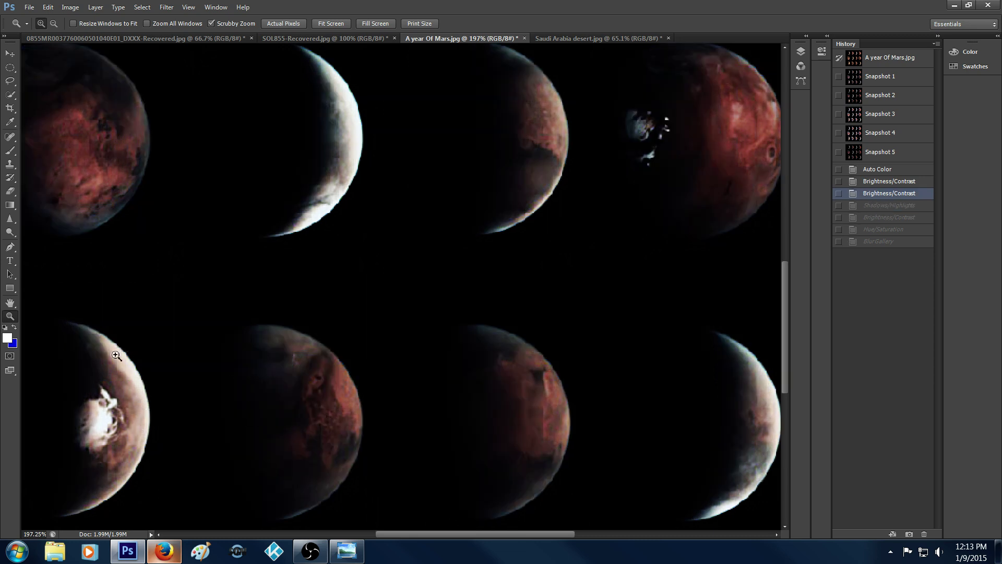
click(875, 205)
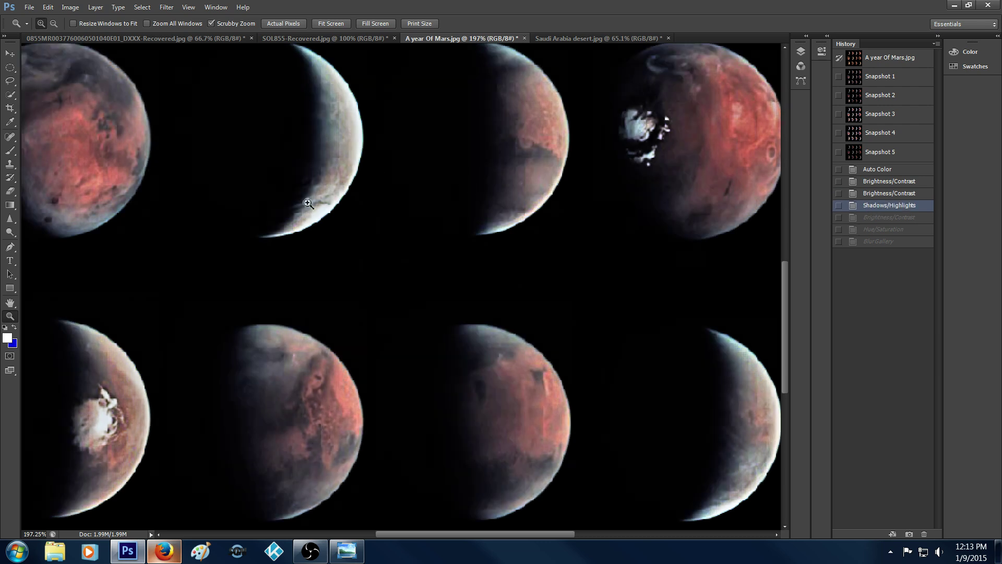
scroll(634, 383, up, 1)
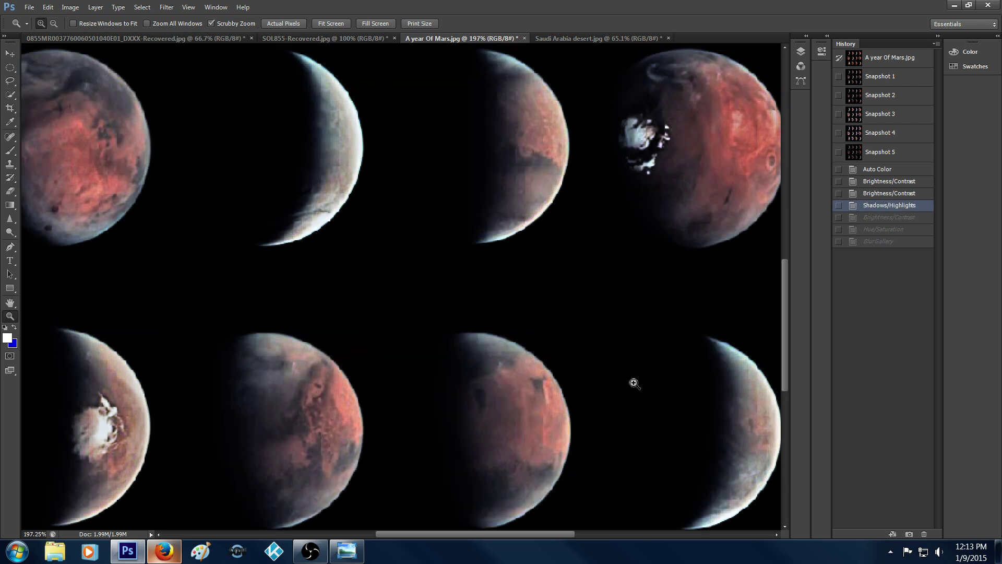
drag(633, 383, 611, 380)
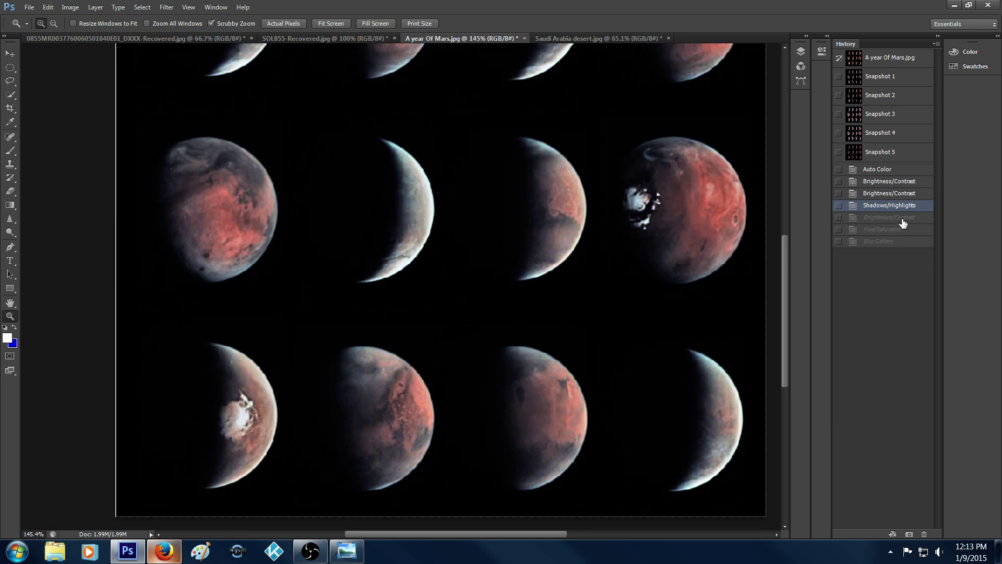
Advance through the later Brightness/Contrast and Hue/Saturation states to the Blur Gallery state
click(902, 218)
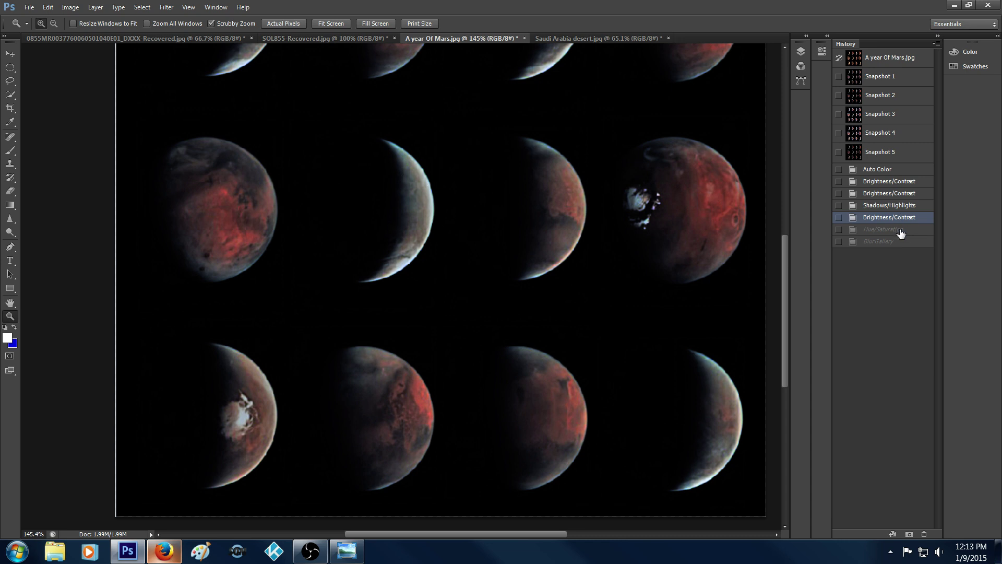
click(901, 231)
scroll(676, 258, up, 1)
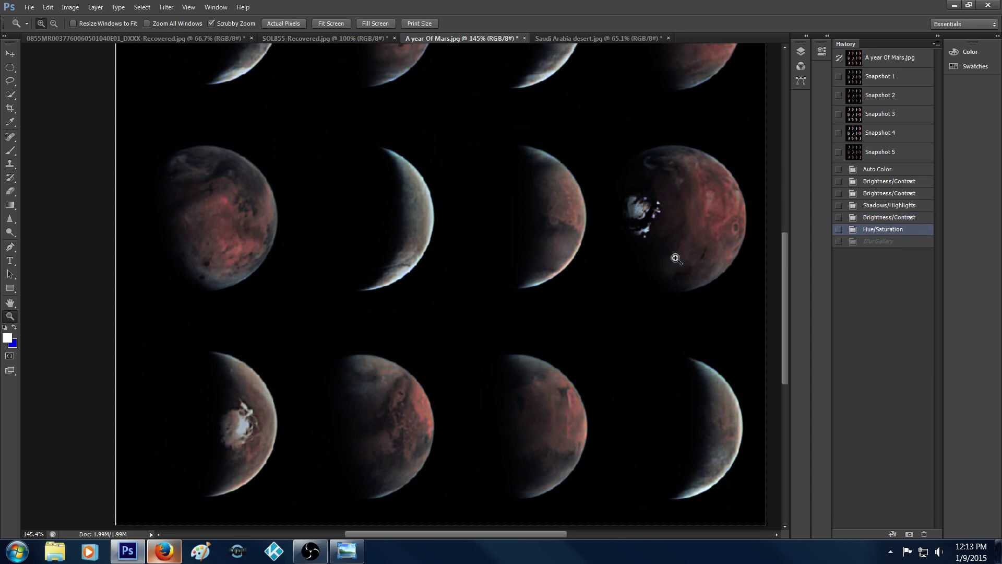
click(877, 242)
scroll(490, 279, up, 5)
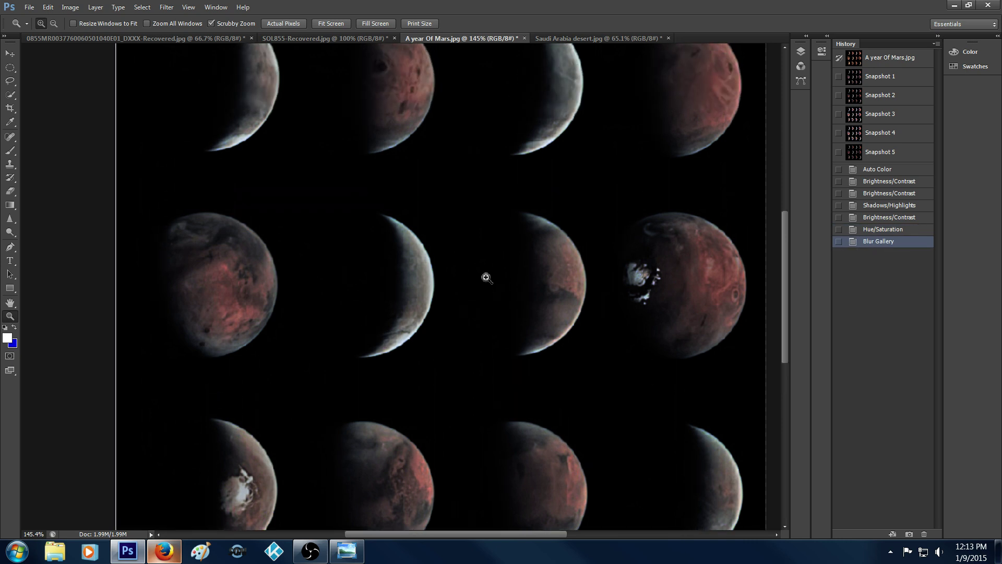
click(498, 217)
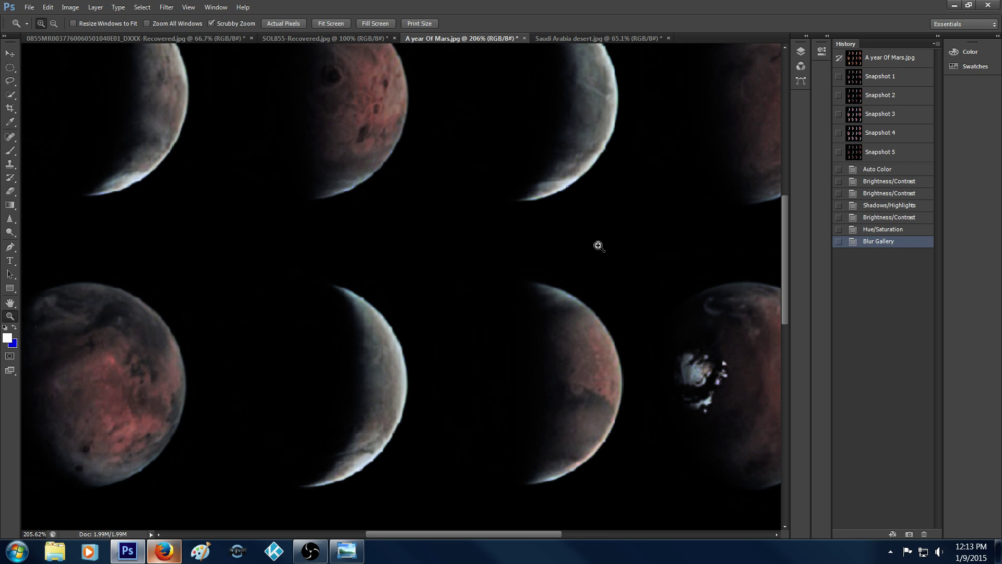
drag(598, 246, 559, 261)
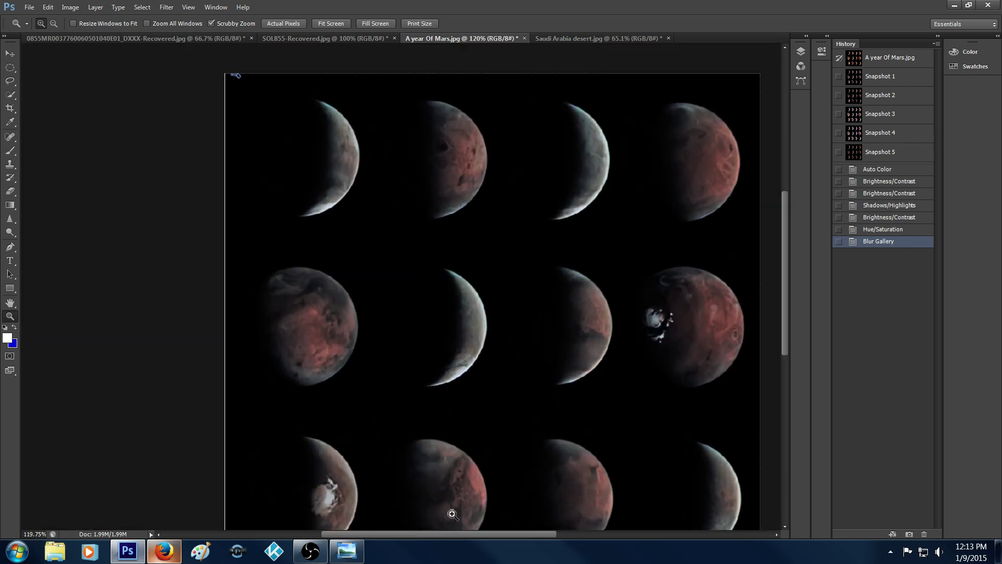
drag(444, 534, 471, 536)
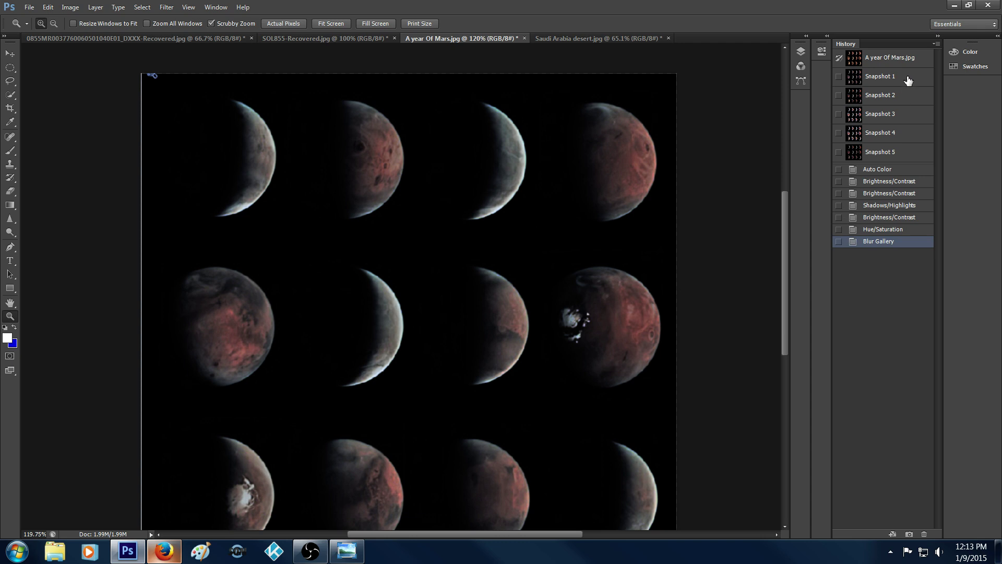
Compare the Mars grid across Snapshots 1 through 5, ending on Snapshot 5
click(908, 78)
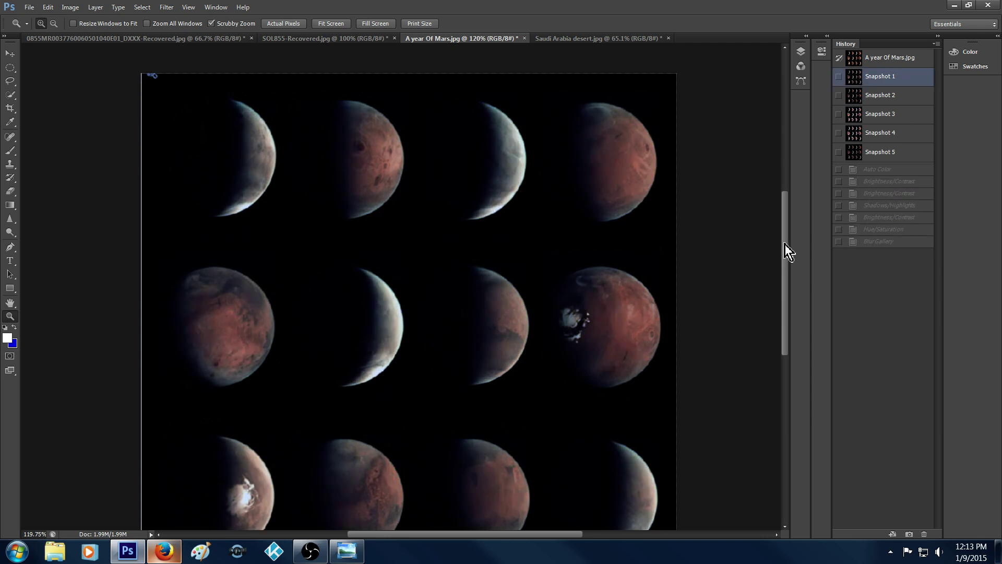
drag(784, 244, 787, 256)
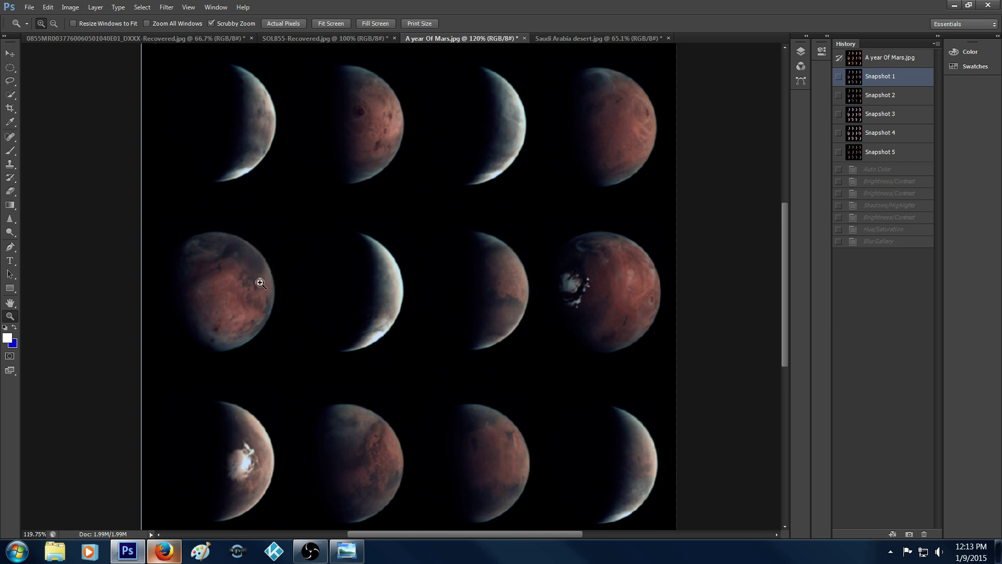
click(893, 103)
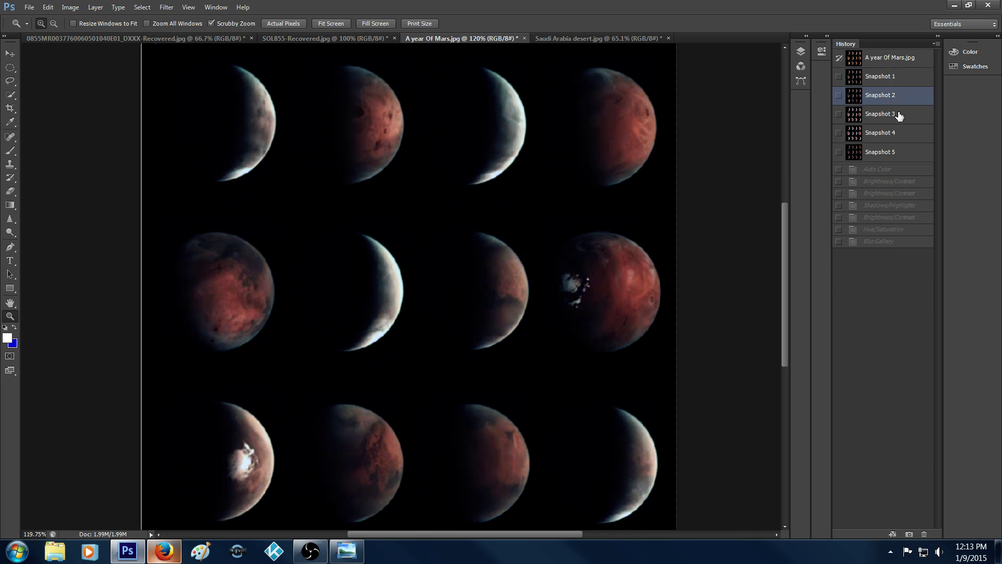
click(898, 114)
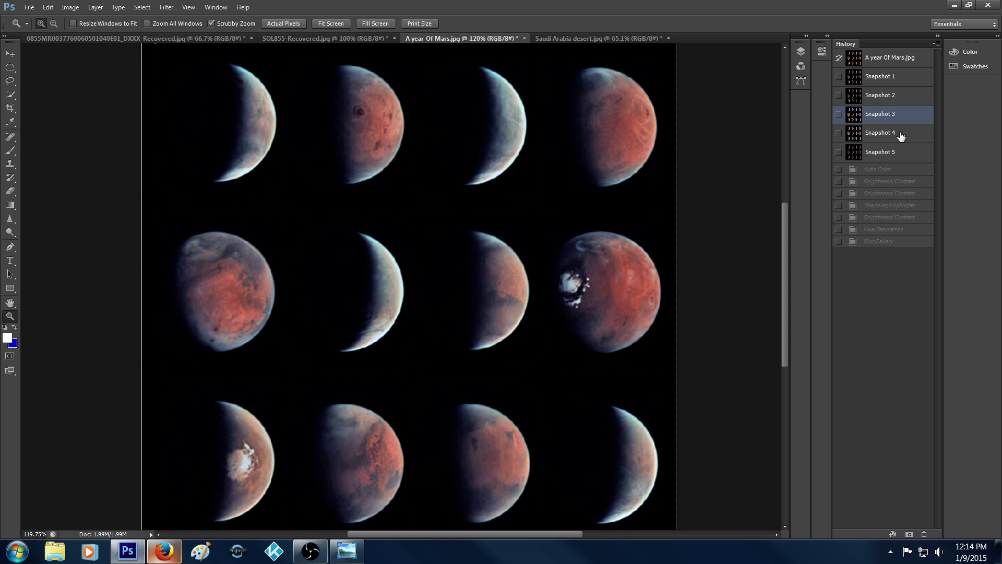
click(900, 136)
click(902, 151)
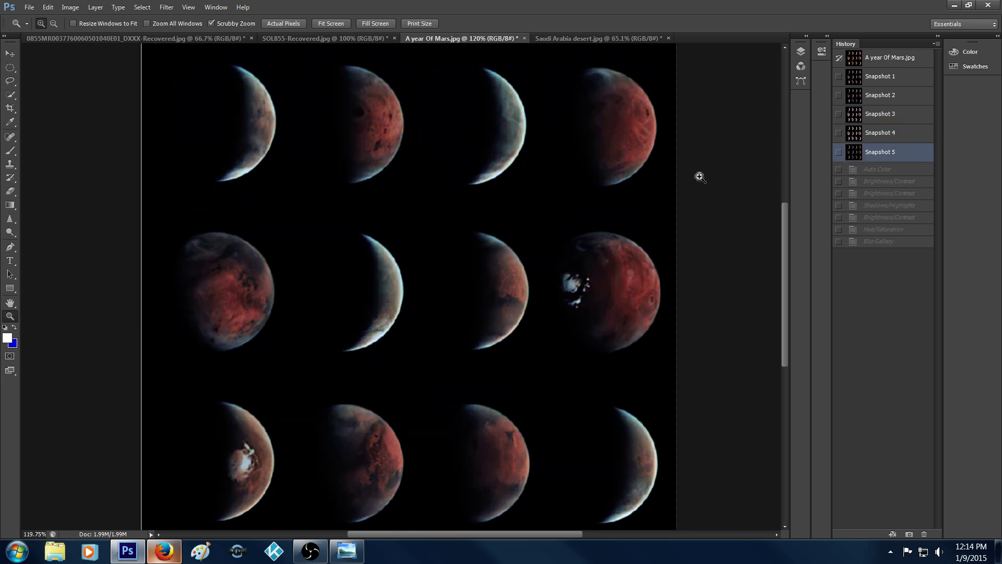
Inspect the Snapshot 5 grid zoomed in, then bring up the original Mars composite in Firefox
drag(512, 230, 675, 214)
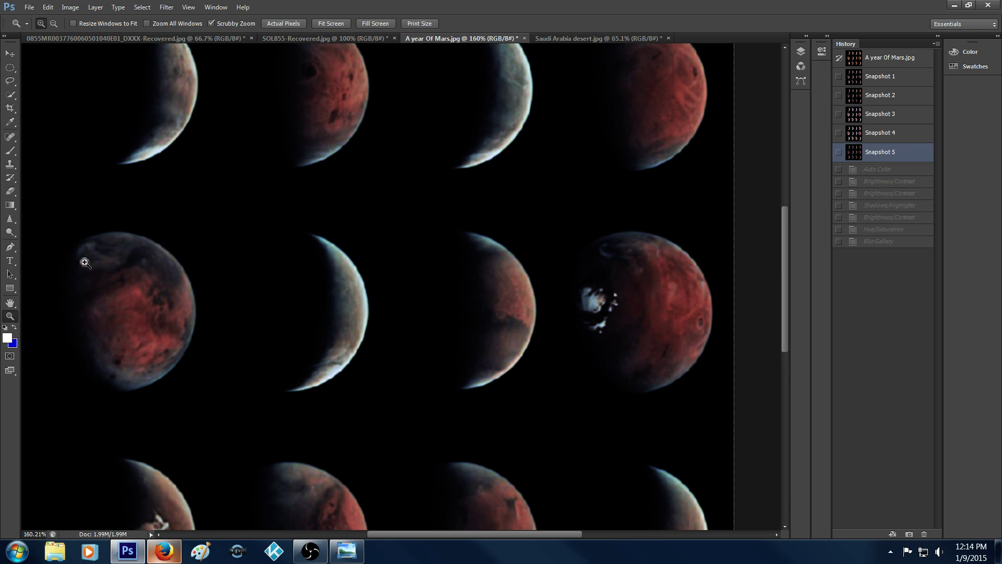
mouse_move(783, 275)
mouse_down()
mouse_move(787, 239)
mouse_move(781, 344)
mouse_move(788, 284)
mouse_up()
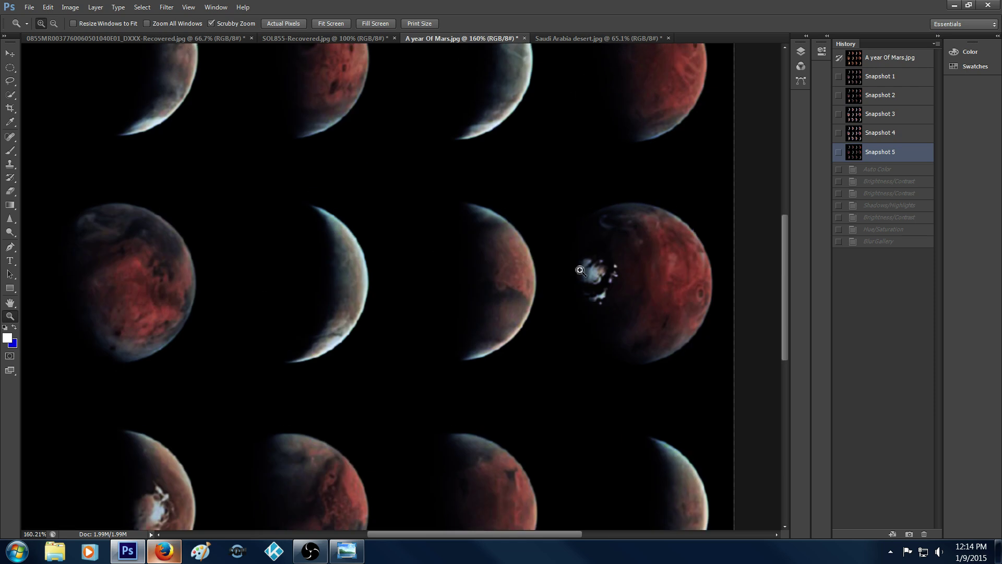
drag(580, 270, 543, 271)
drag(785, 279, 787, 272)
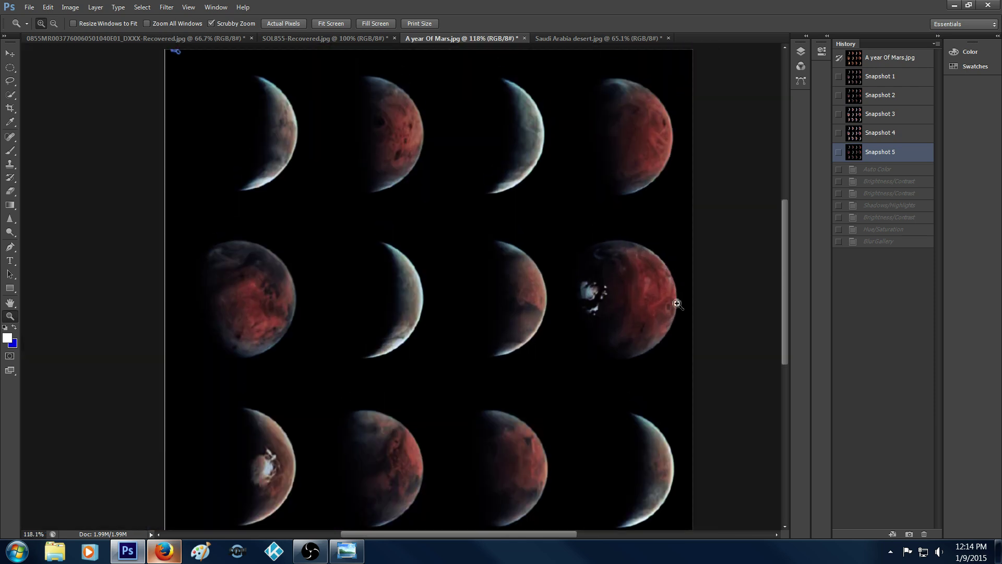
click(164, 550)
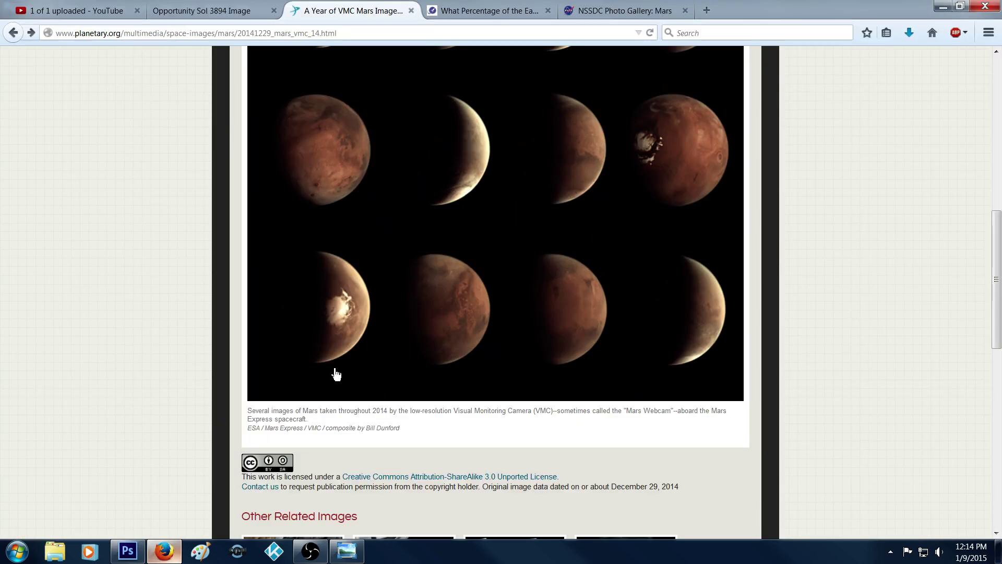
Go back from the NSSDC gallery tab to the Google Images Hubble Mars results
click(627, 14)
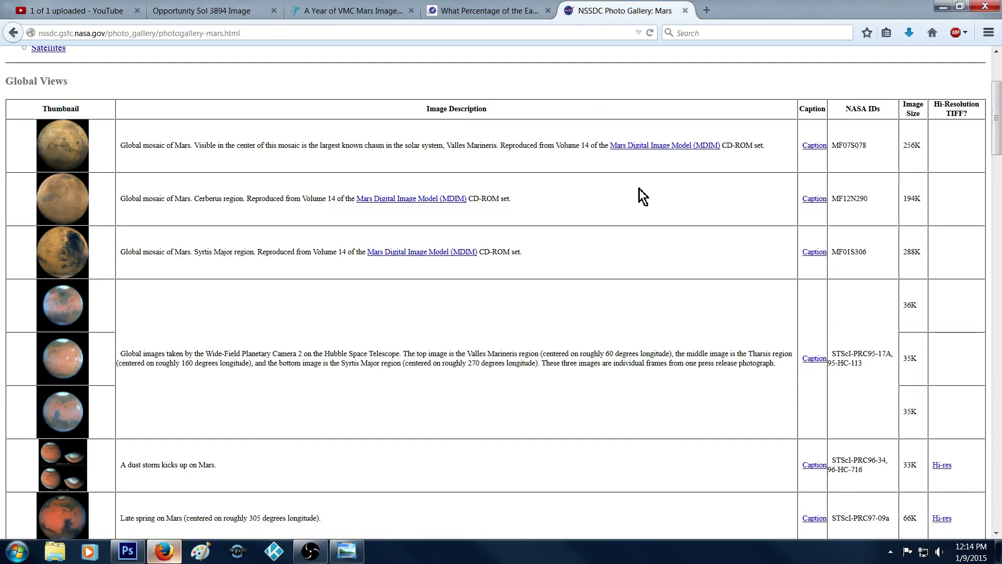
key(alt+Left)
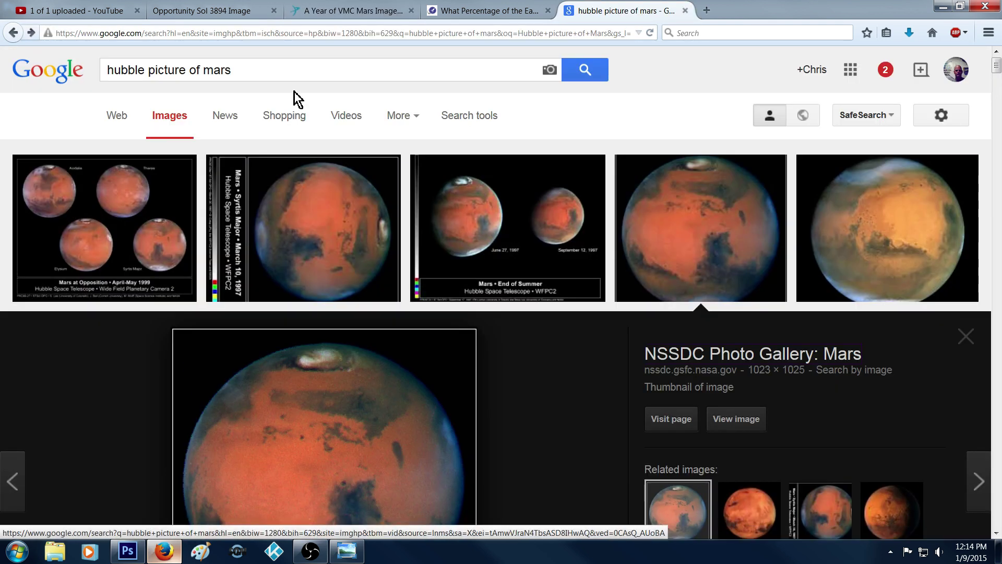
scroll(720, 191, down, 3)
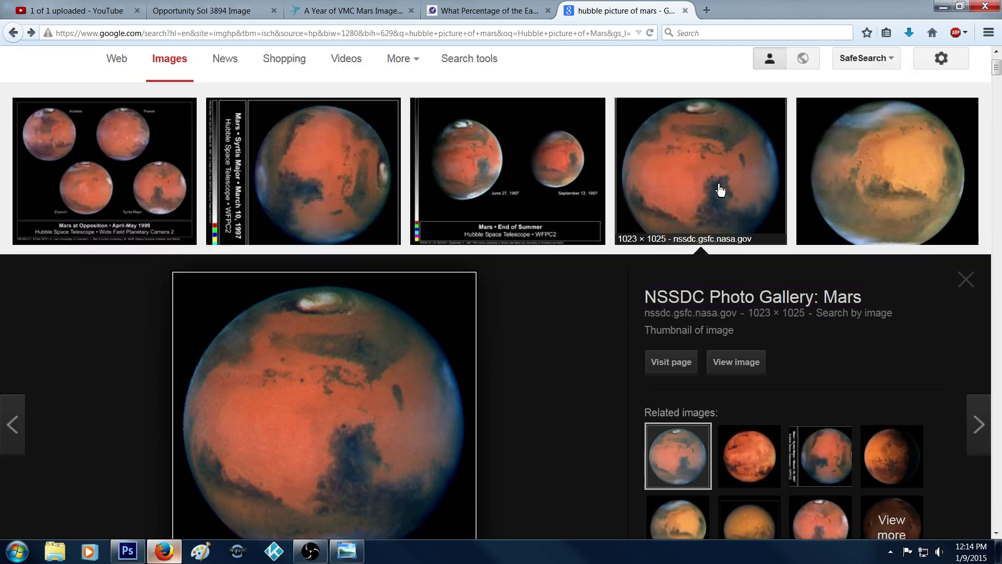
scroll(720, 190, down, 5)
scroll(777, 150, up, 3)
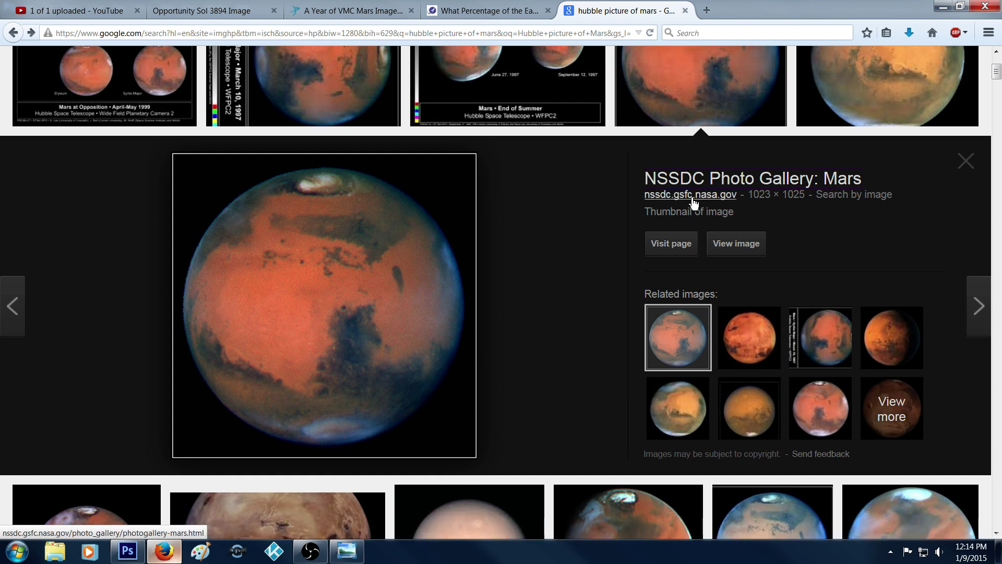
Open the NSSDC Photo Gallery: Mars page from the results preview
click(731, 185)
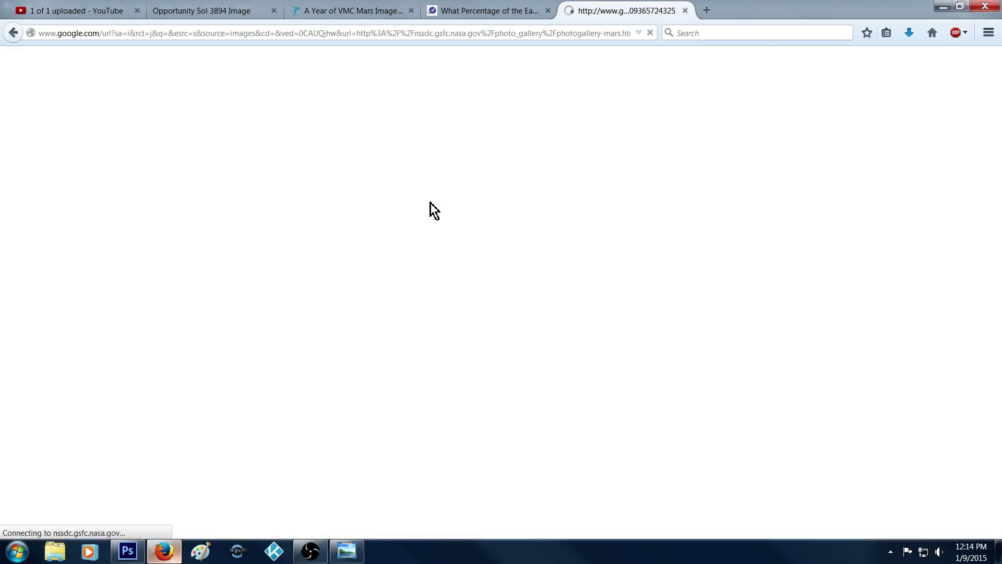
scroll(419, 219, down, 1)
scroll(420, 228, down, 5)
scroll(407, 235, up, 2)
click(74, 246)
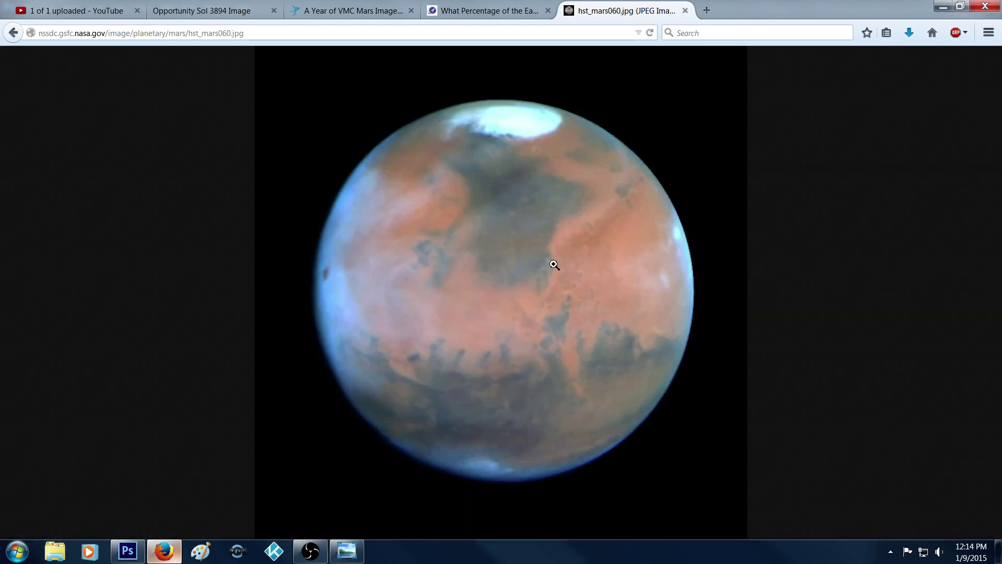
click(14, 33)
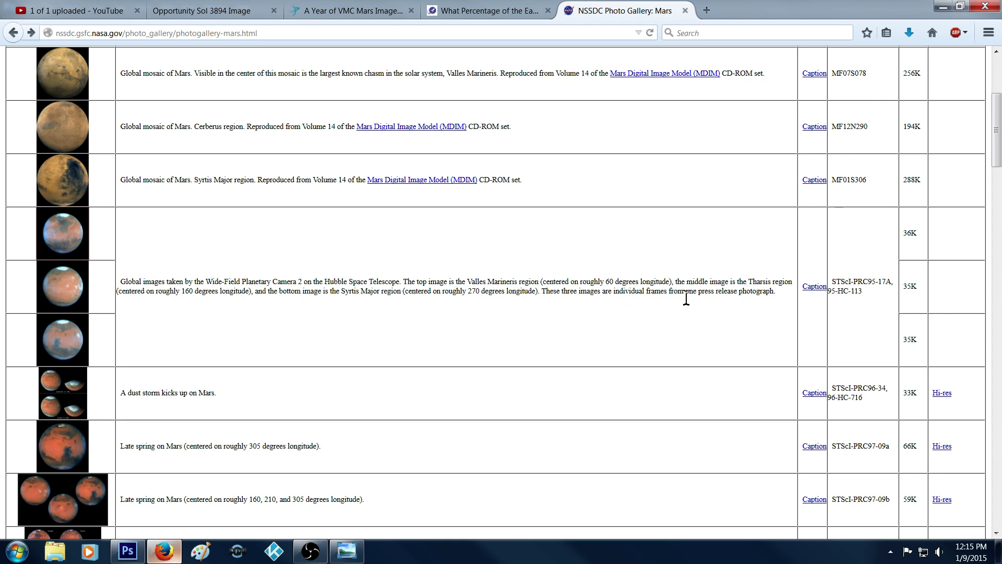
click(69, 286)
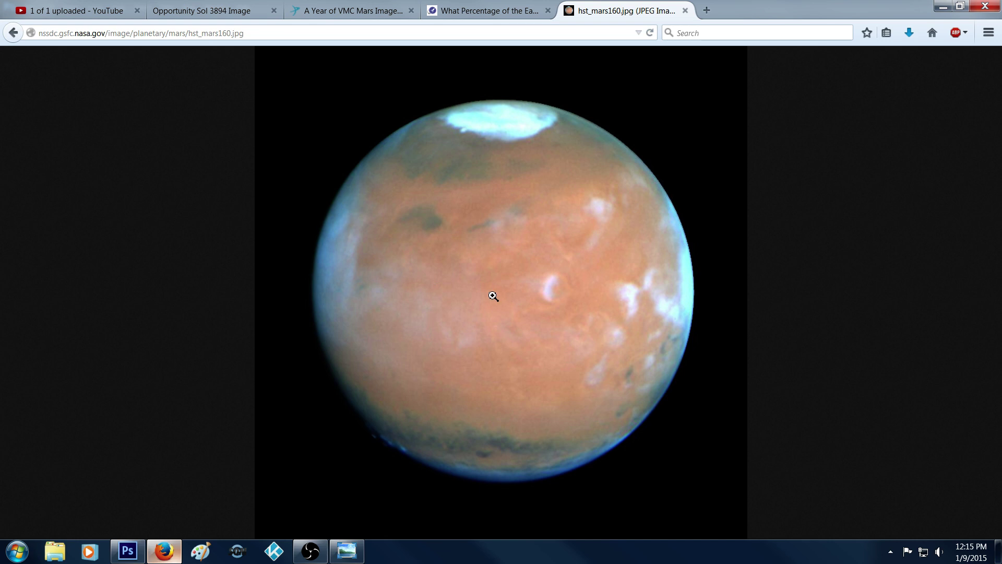
click(13, 33)
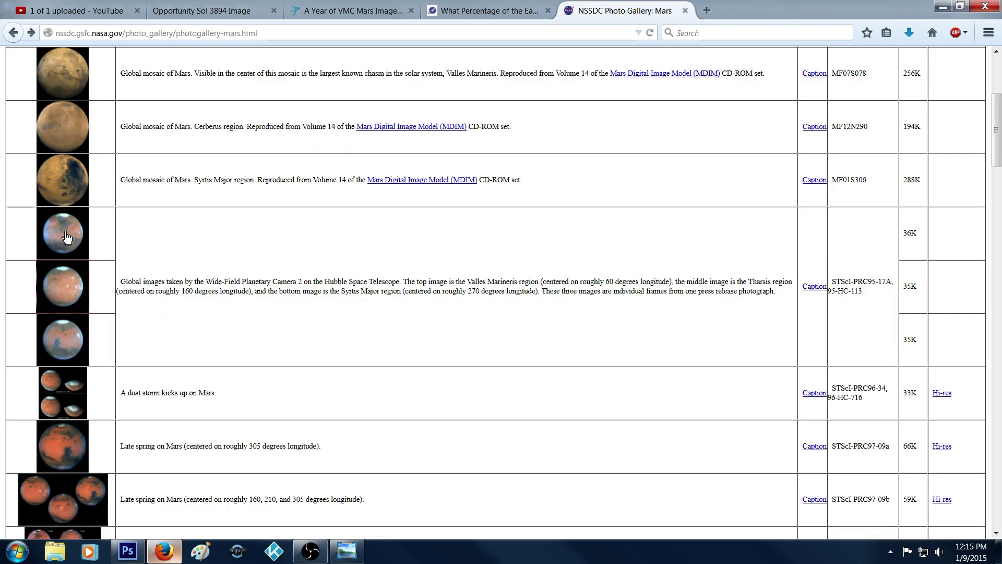
click(70, 233)
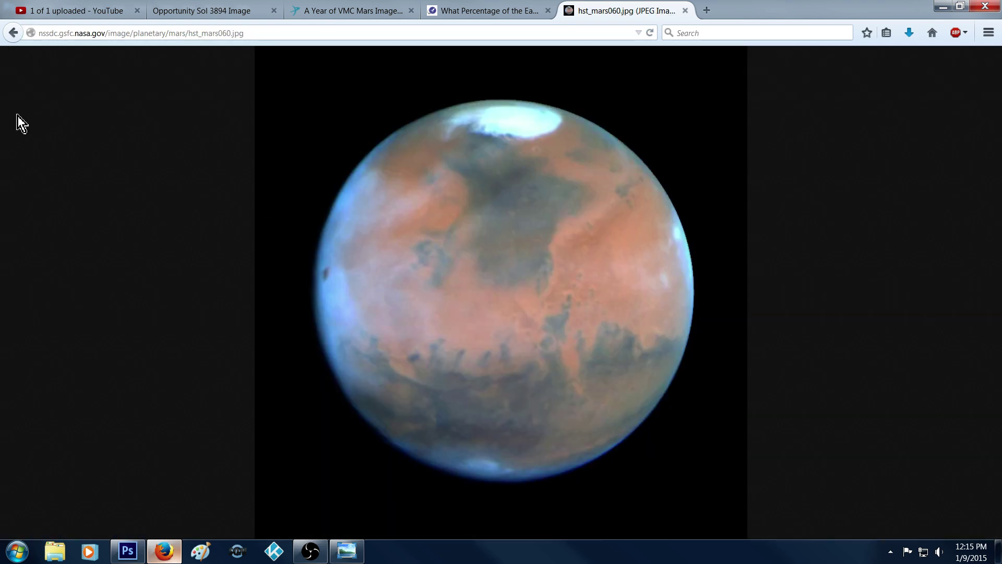
click(13, 33)
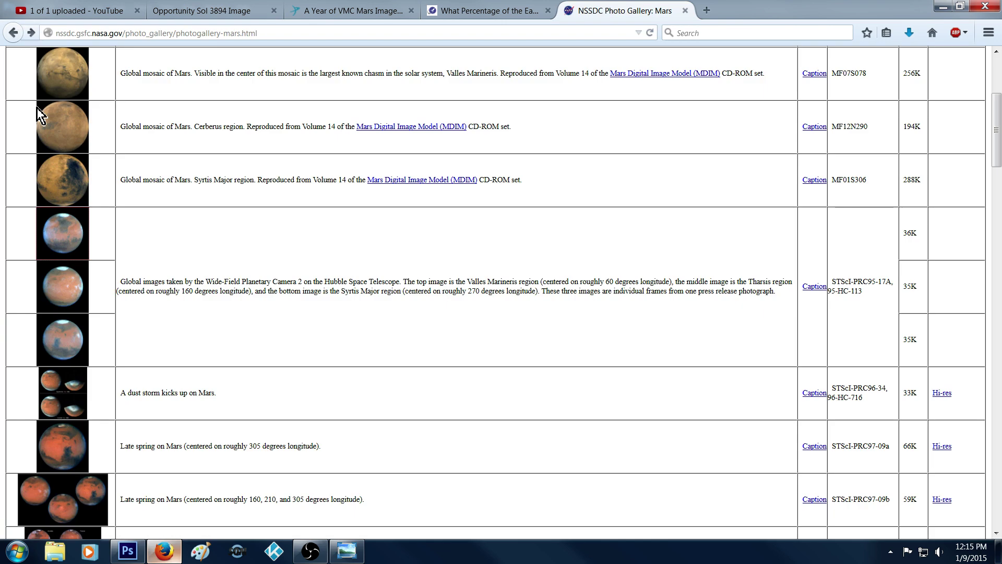
click(65, 341)
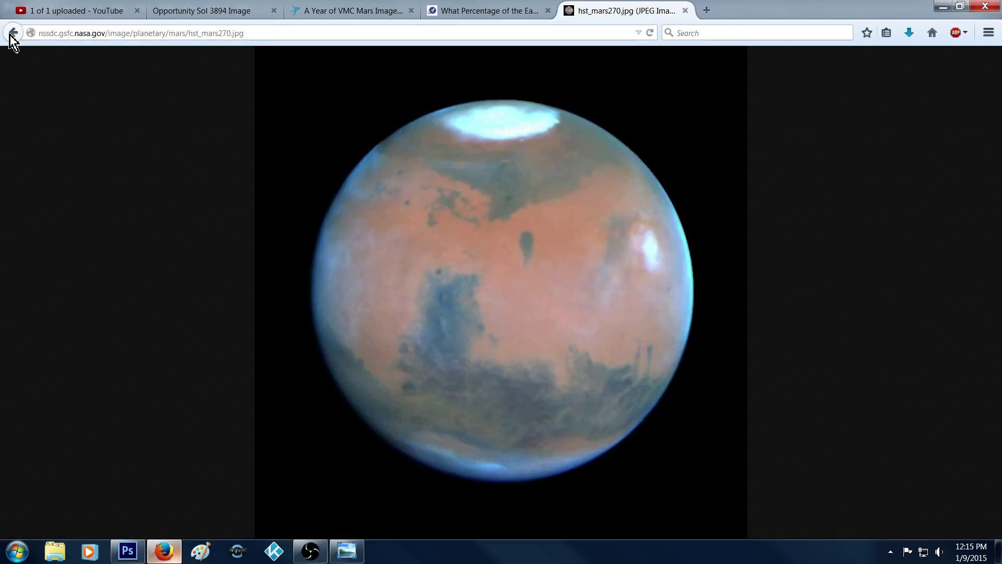
click(11, 33)
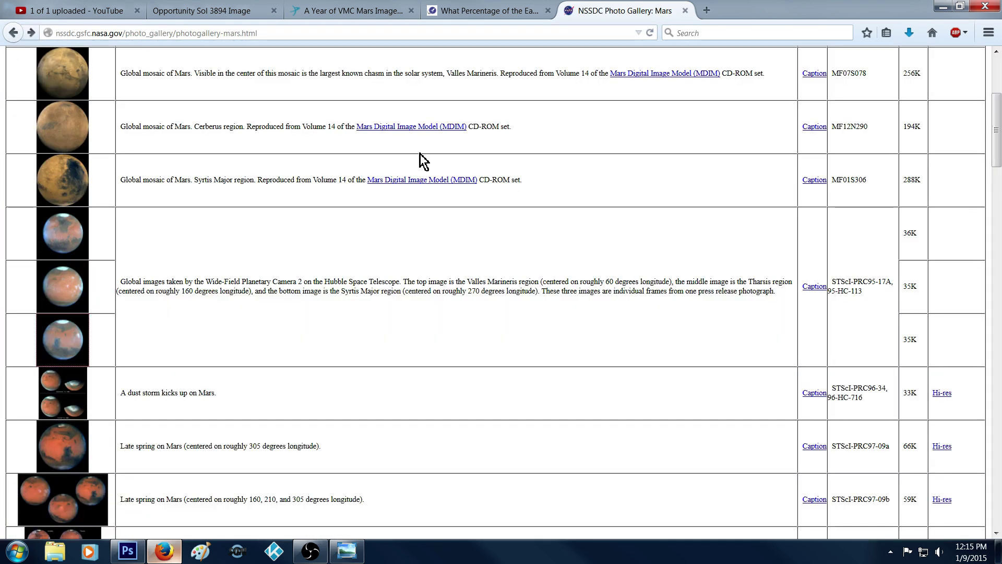
Read the caption text for the gallery's Hubble Mars images
click(818, 289)
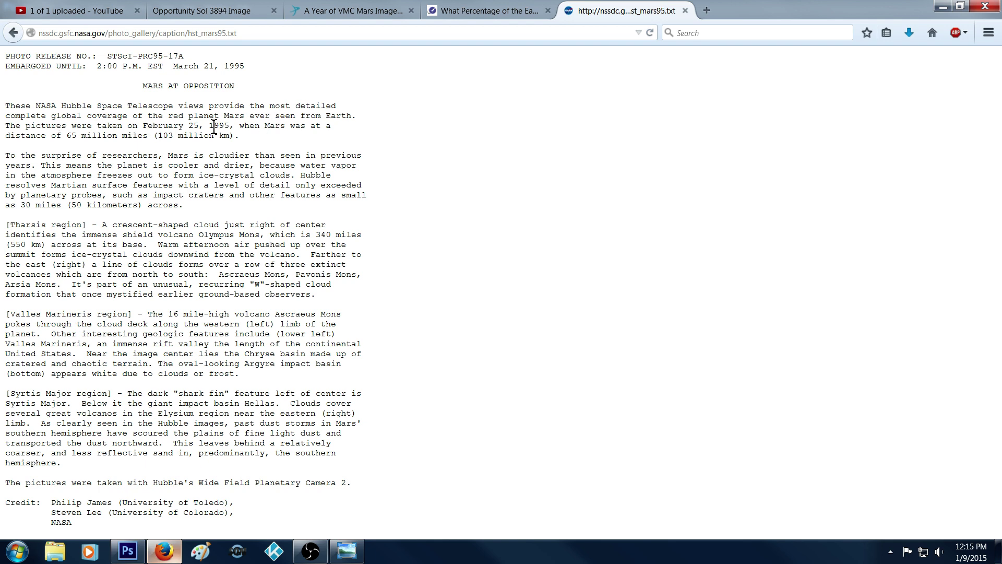
click(13, 33)
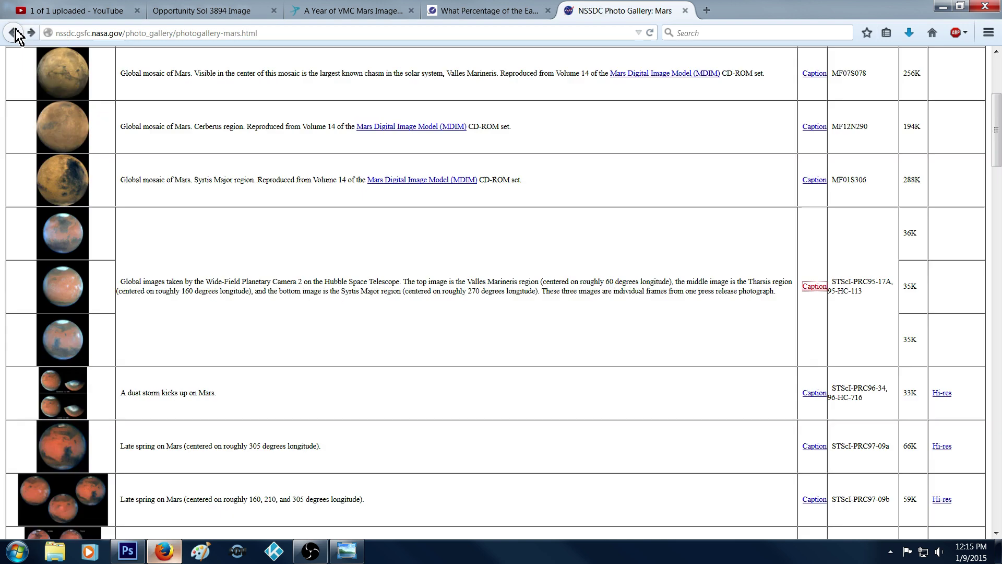
click(814, 287)
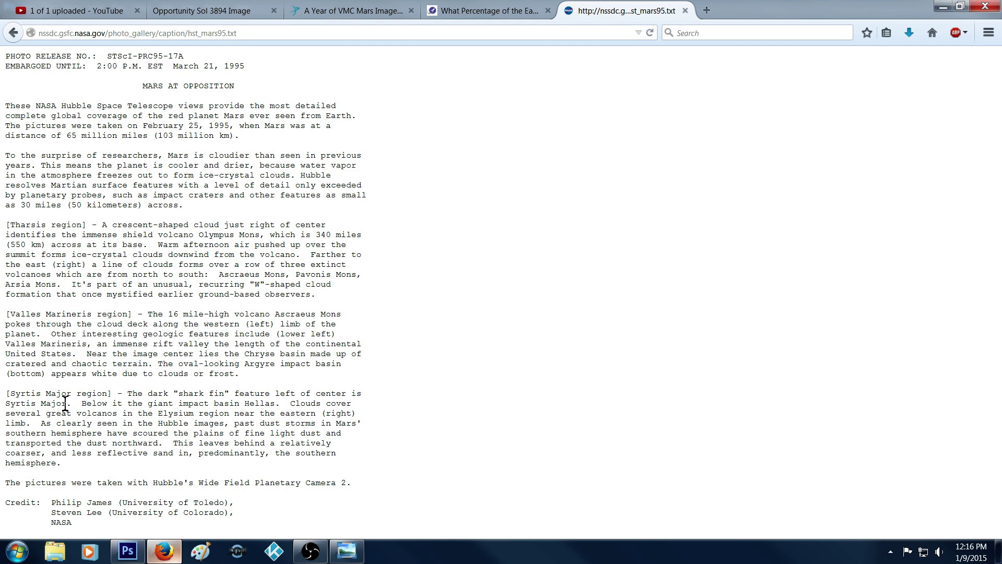
click(13, 33)
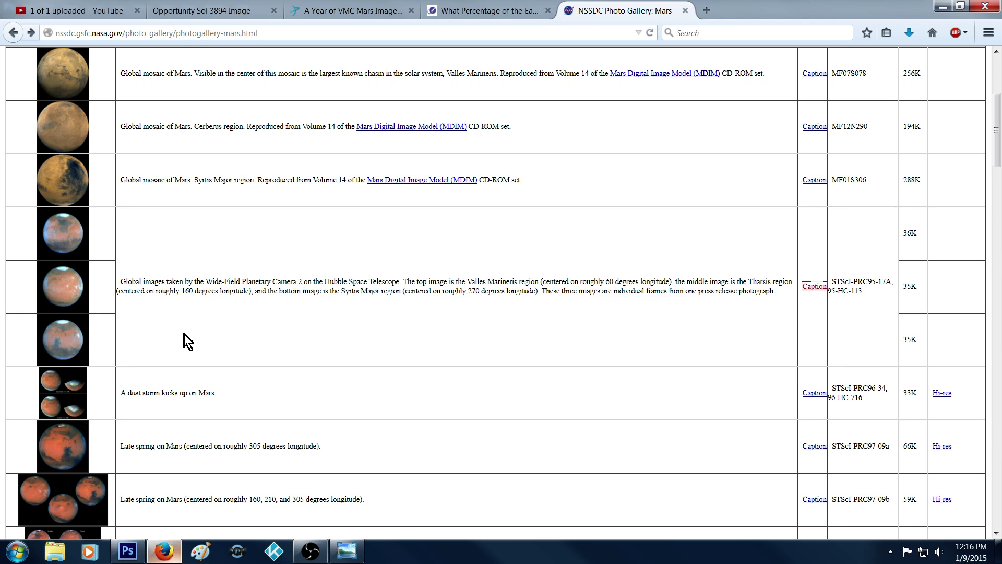
View the Valles Marineris global mosaic, then open the top Hubble image hst_mars060.jpg full-size
scroll(156, 313, up, 3)
click(61, 219)
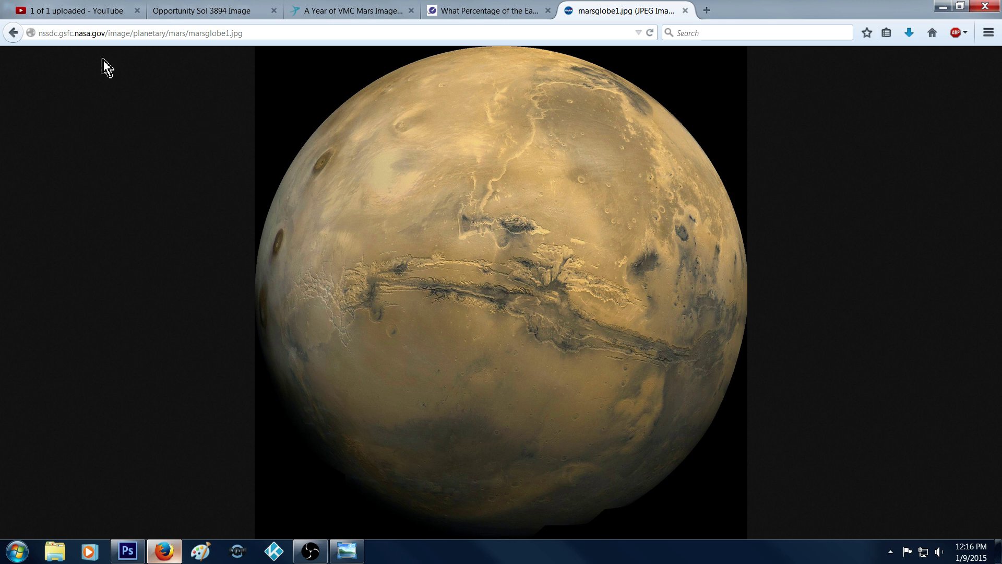
click(14, 36)
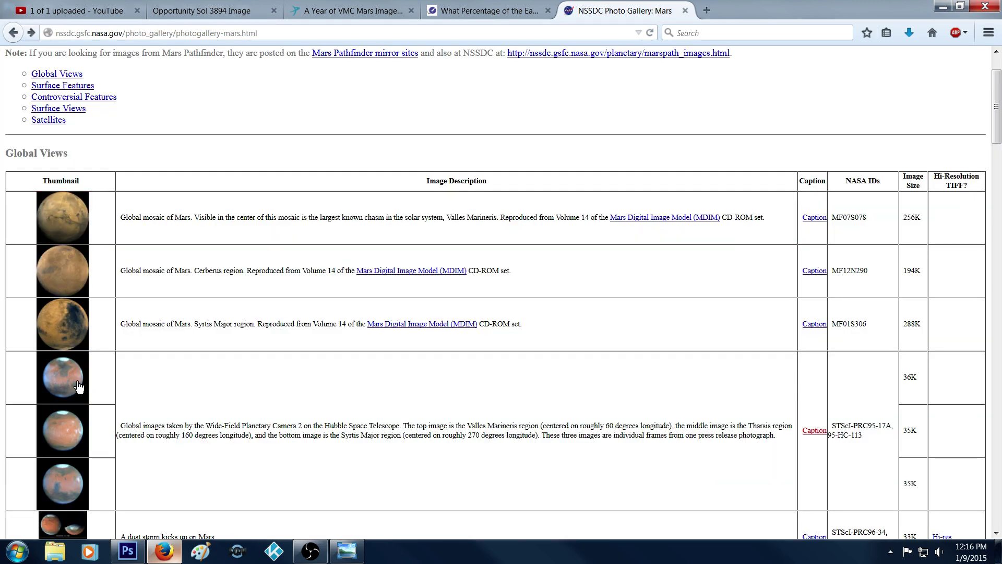
click(79, 386)
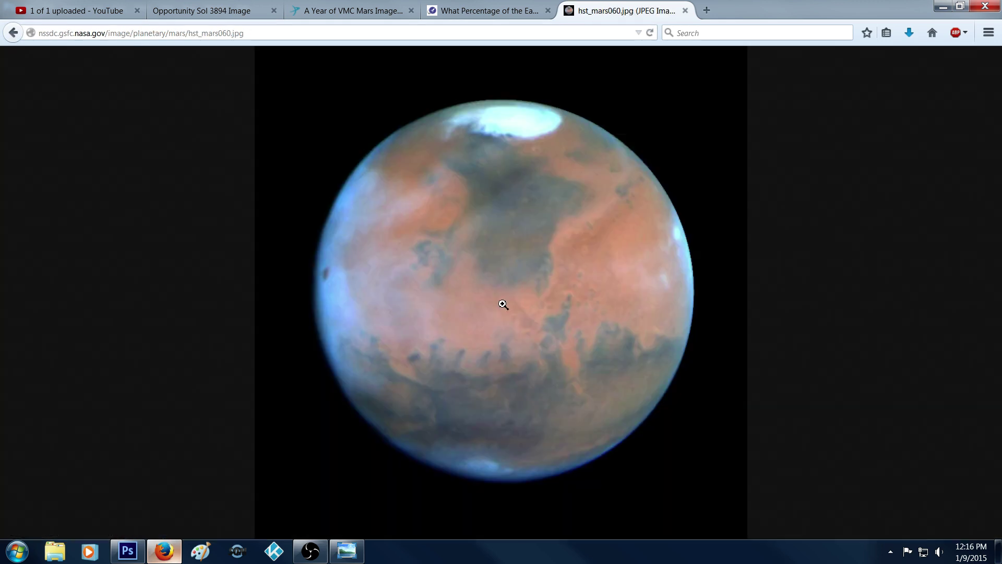
Reopen hst_mars060.jpg, enlarge it to full resolution, look around, then fit it to the window
click(13, 33)
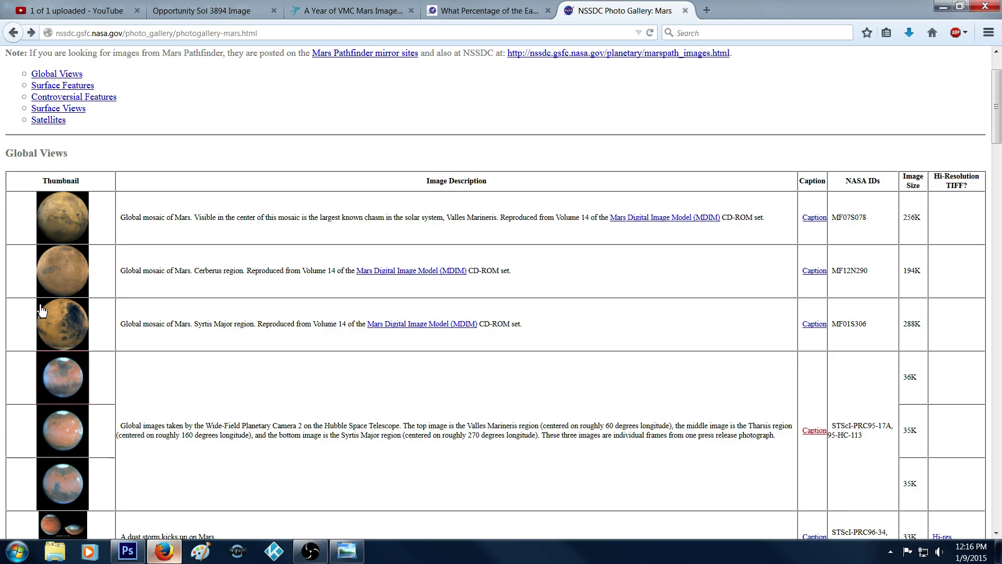
click(65, 375)
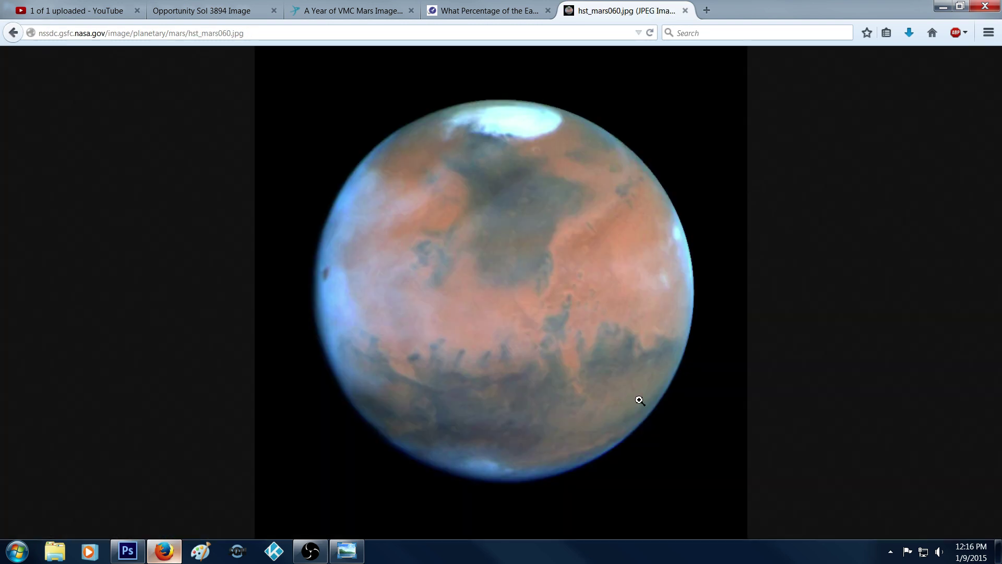
click(585, 415)
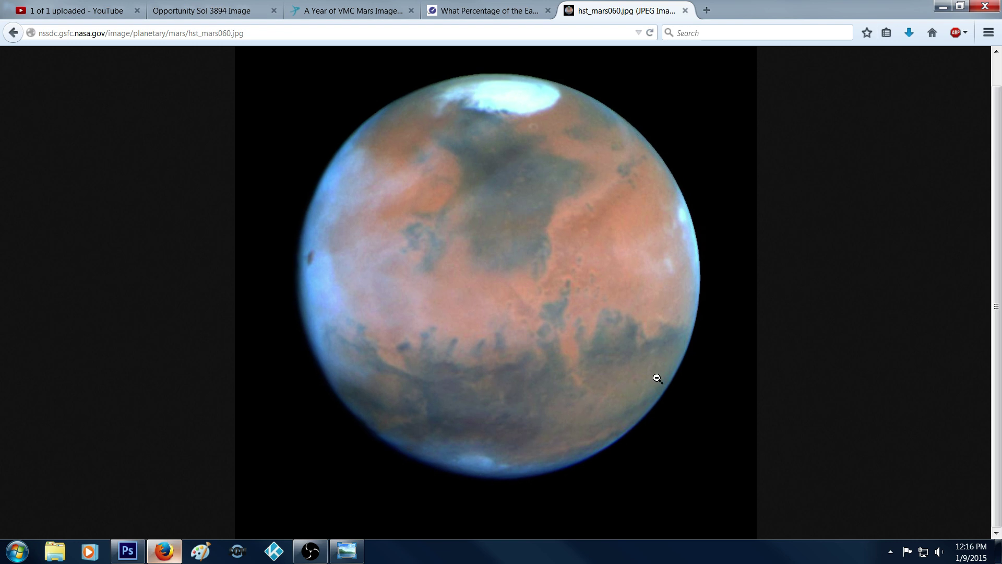
scroll(678, 379, up, 3)
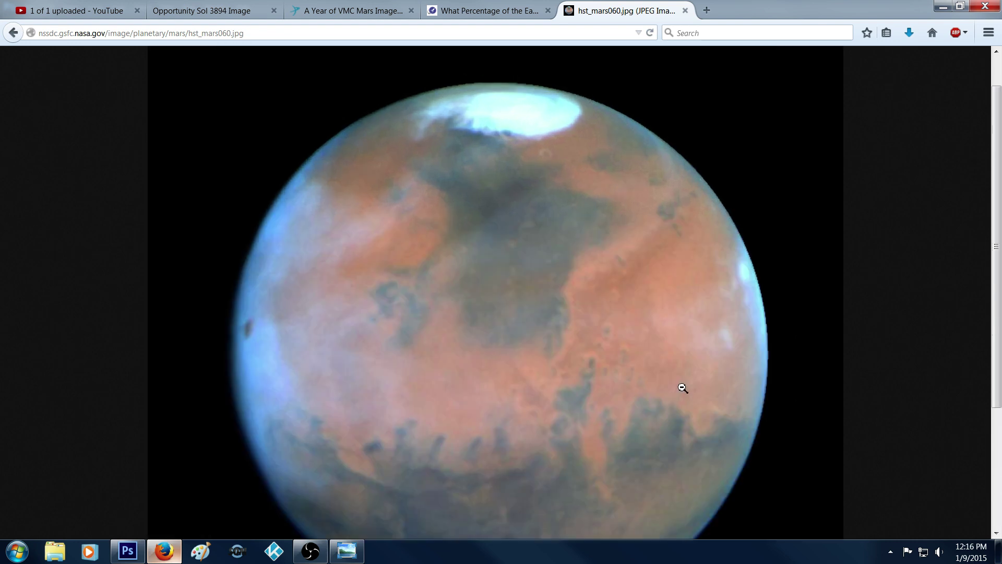
scroll(706, 373, down, 3)
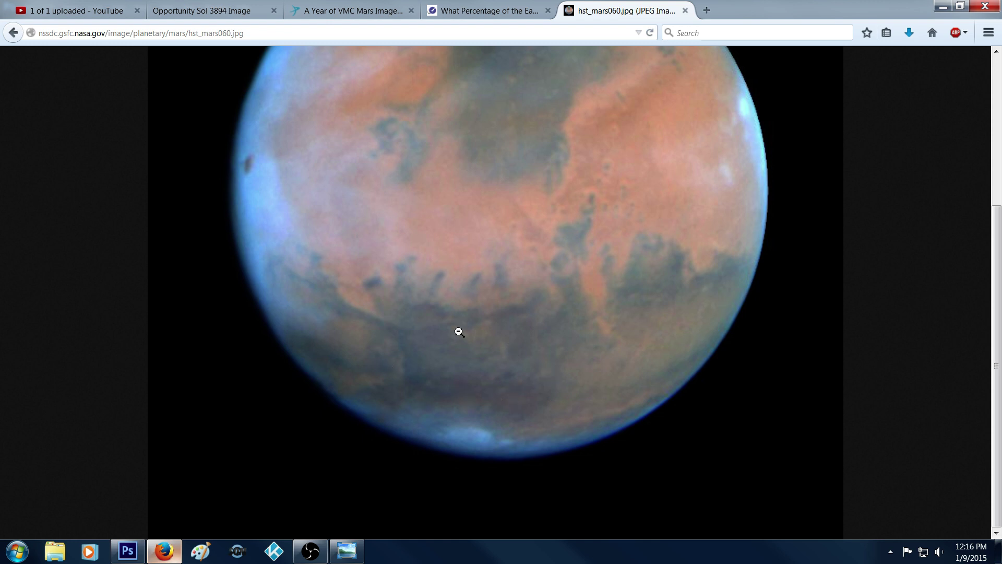
scroll(515, 332, up, 4)
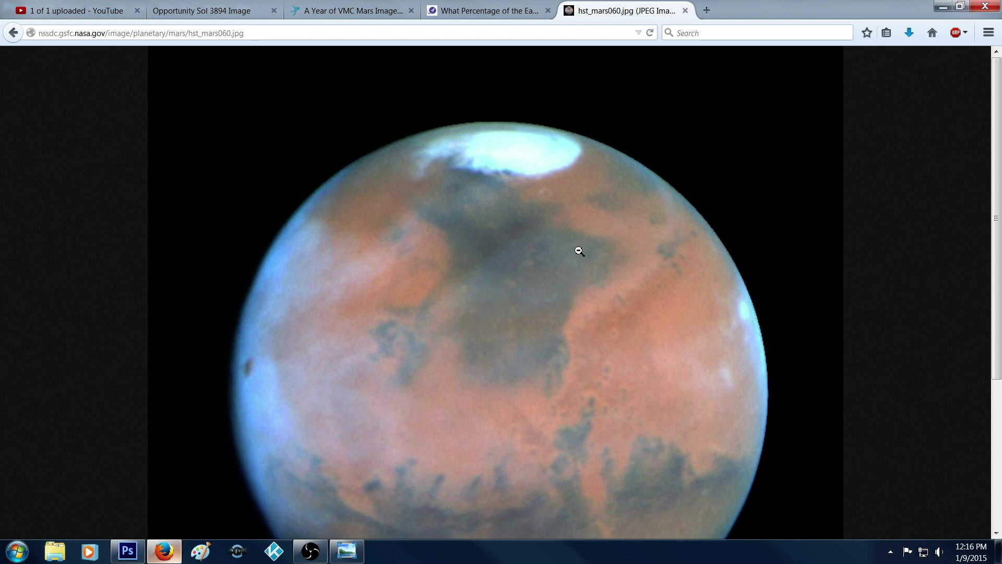
scroll(509, 237, down, 4)
scroll(558, 316, up, 4)
click(562, 311)
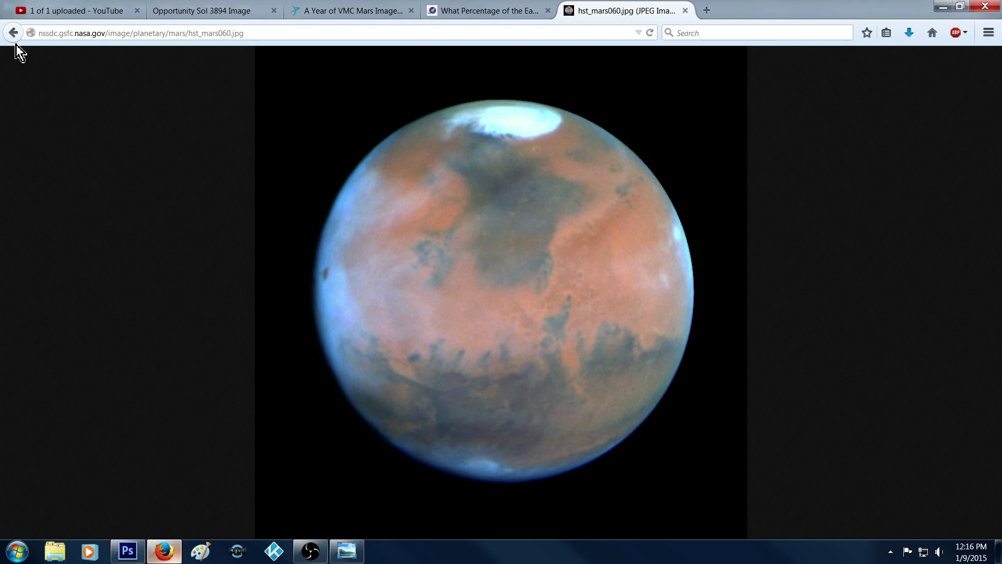
Back in Photoshop, apply the reddish Snapshot 5 to the Saudi Arabia desert image
click(127, 550)
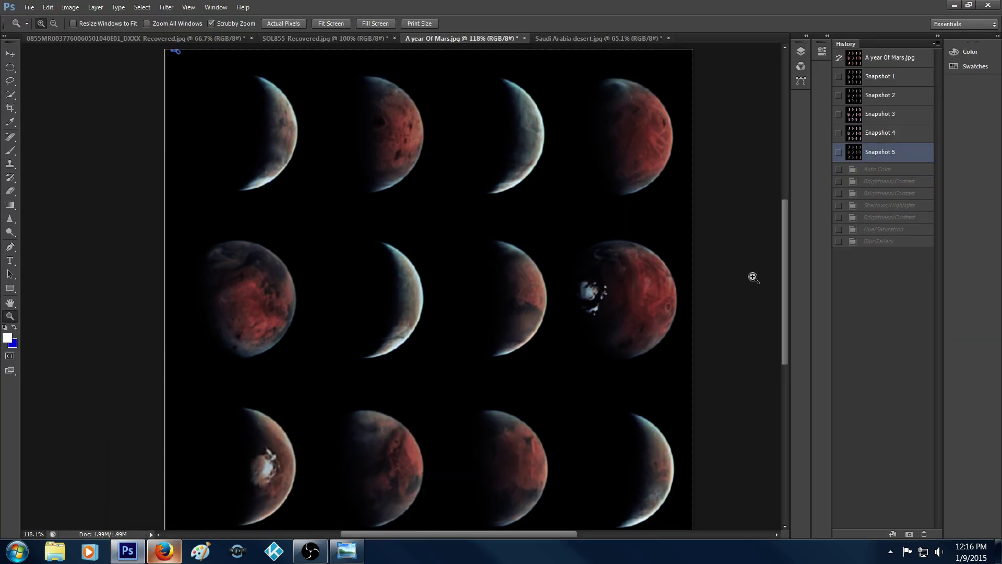
drag(787, 258, 787, 270)
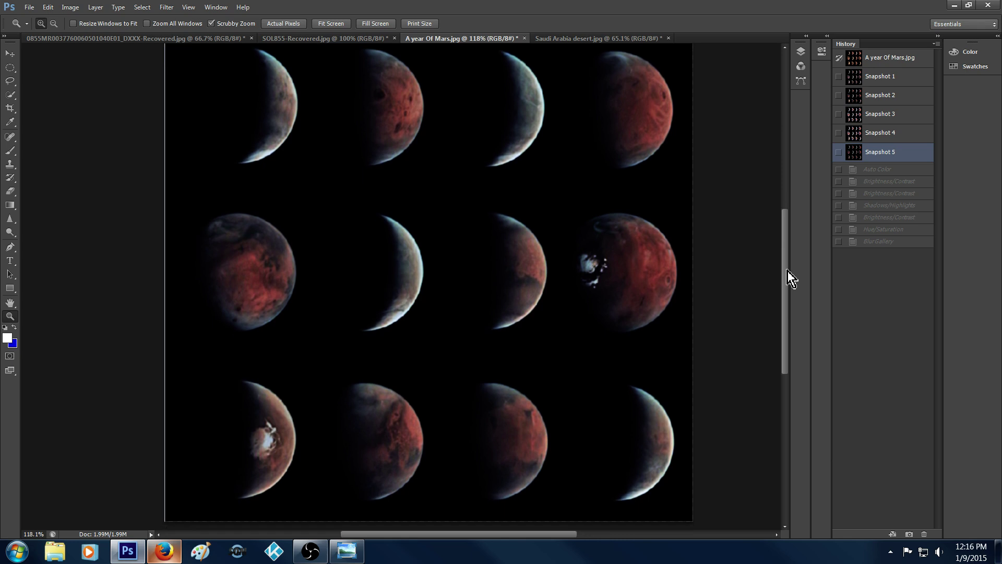
click(585, 40)
click(881, 118)
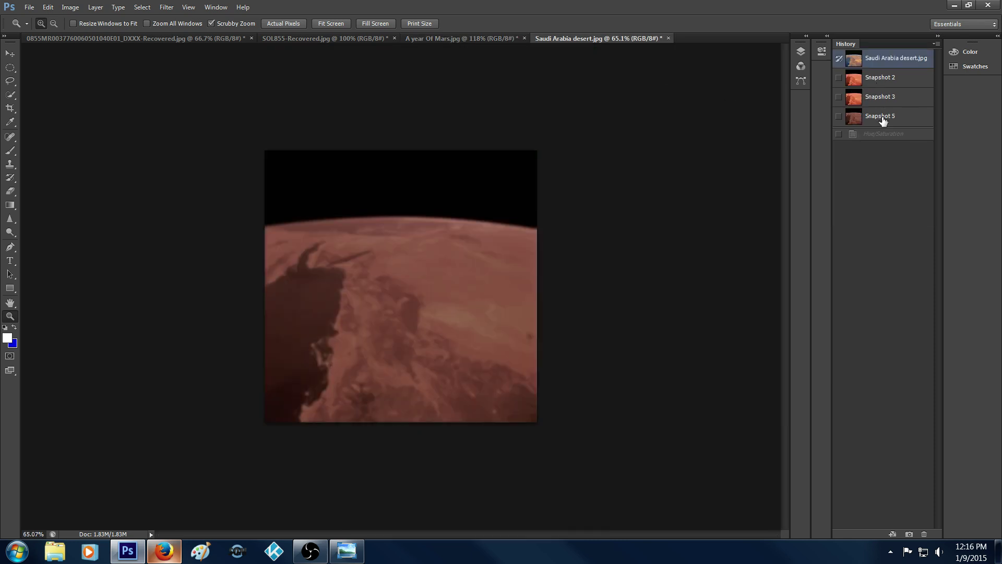
Revert the desert image to its original colours, zoom in, then return to the Mars grid
click(425, 38)
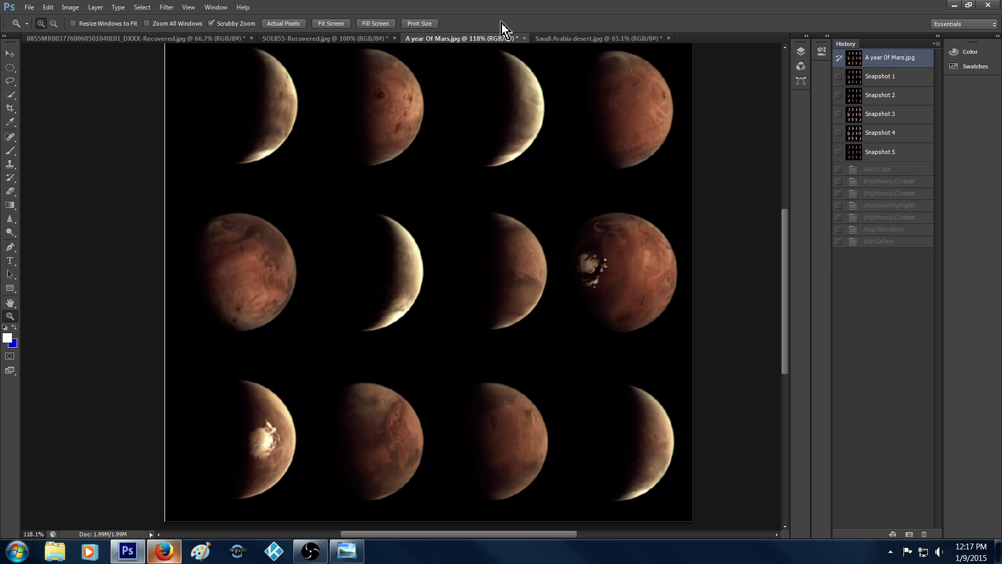
click(574, 37)
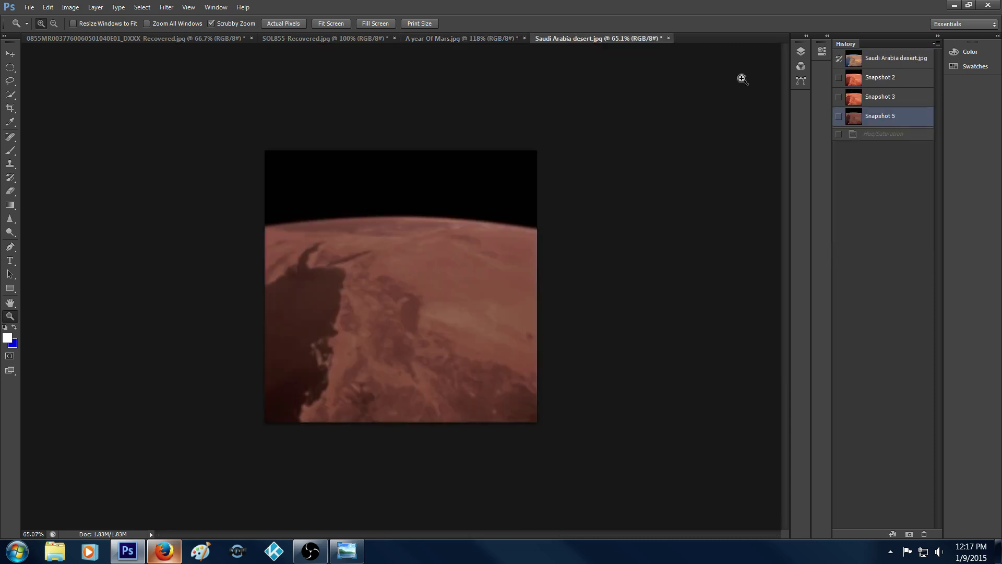
click(868, 62)
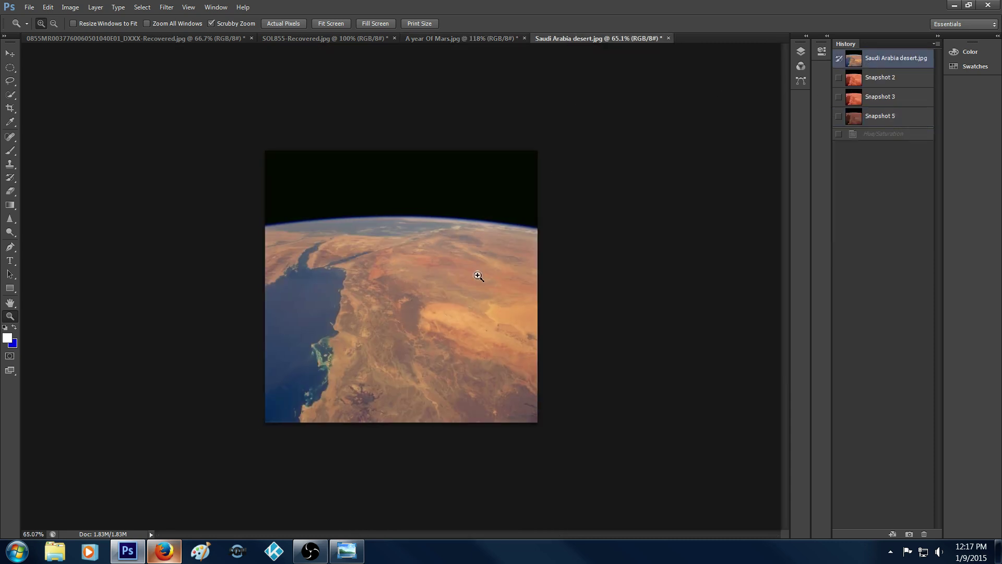
drag(477, 273, 497, 266)
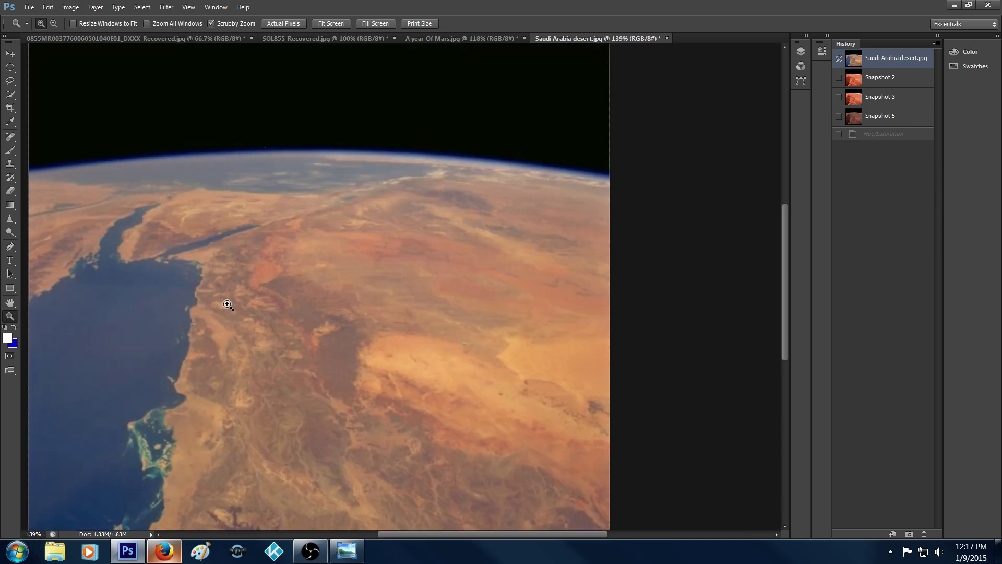
click(431, 42)
click(890, 152)
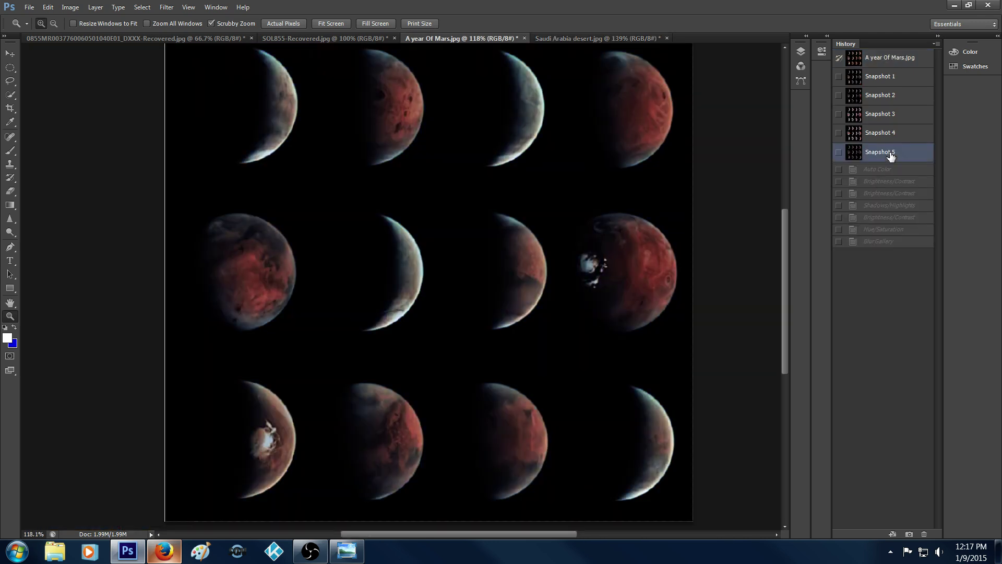
drag(705, 219, 667, 312)
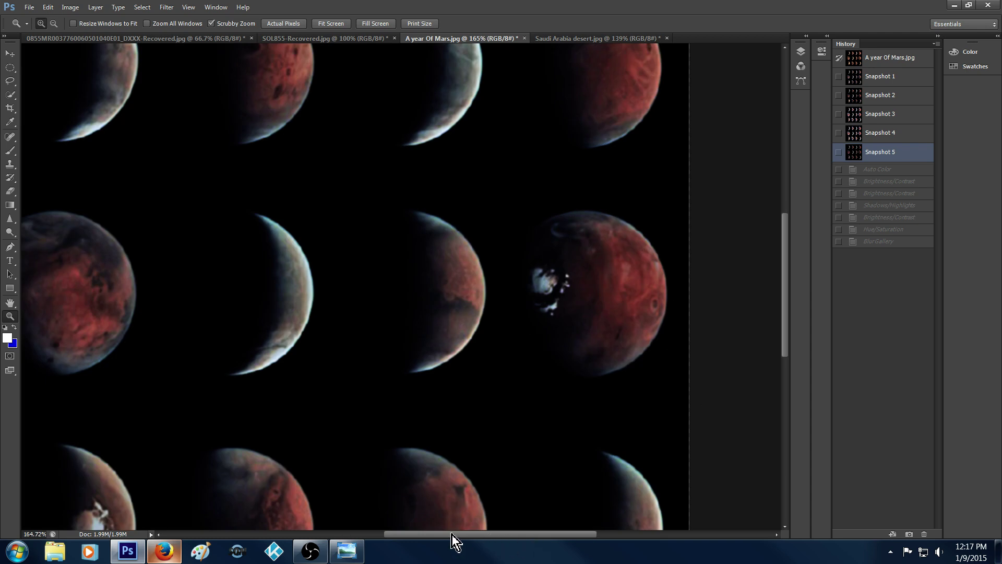
drag(452, 534, 393, 538)
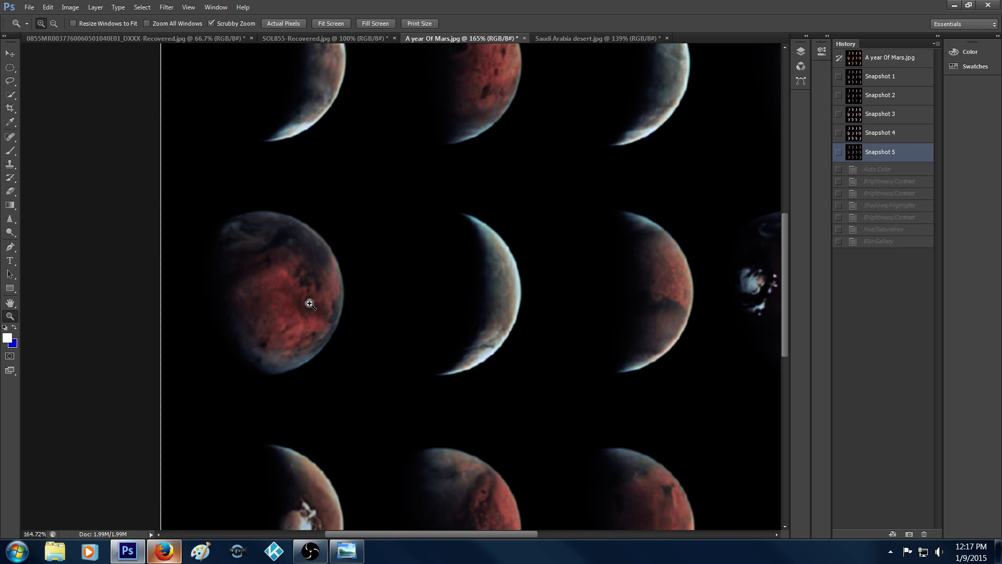
drag(360, 275, 345, 299)
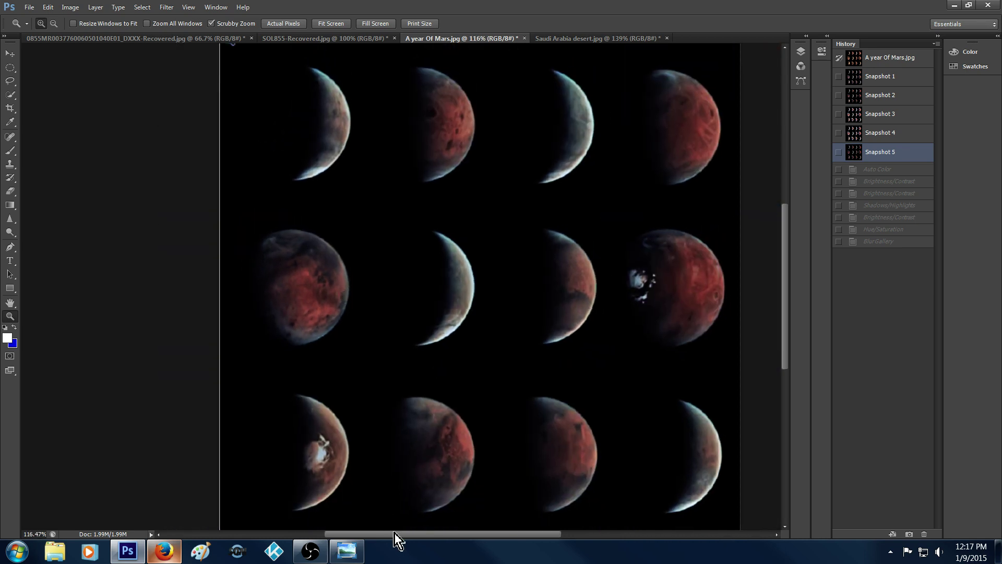
drag(398, 535, 415, 540)
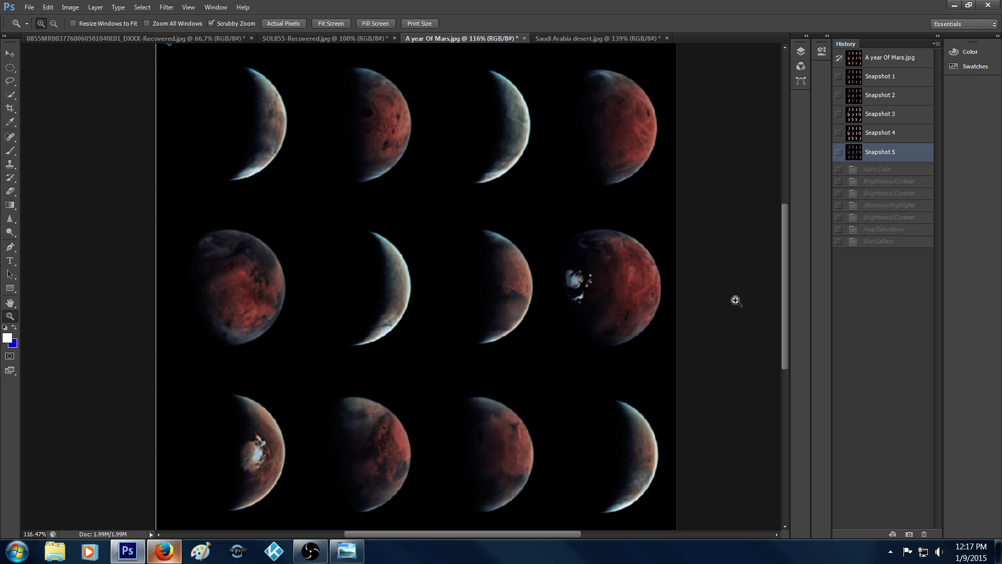
drag(786, 293, 784, 290)
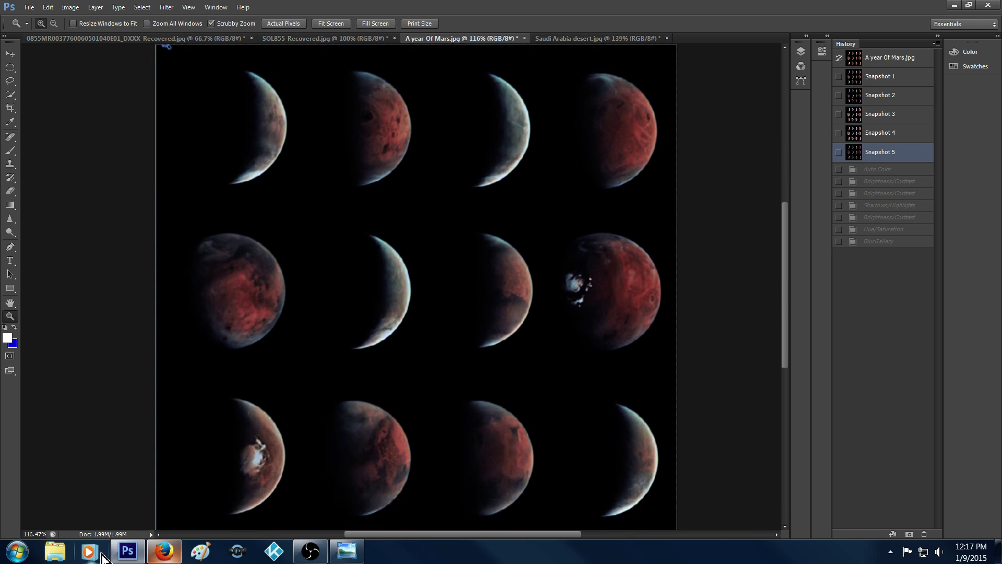
Go back from the NASA Mars photo to the Google Images results for Hubble Mars pictures
click(164, 550)
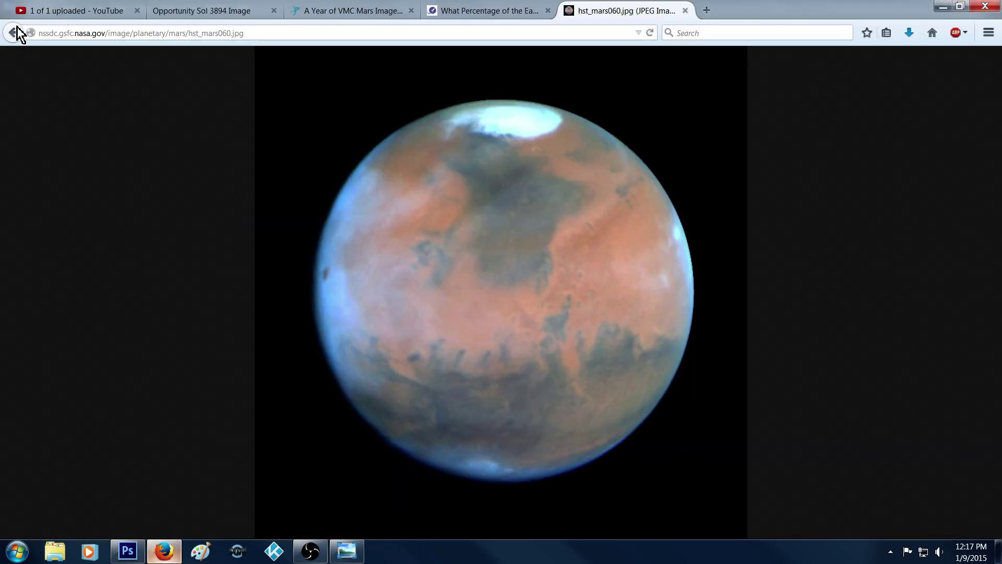
click(13, 33)
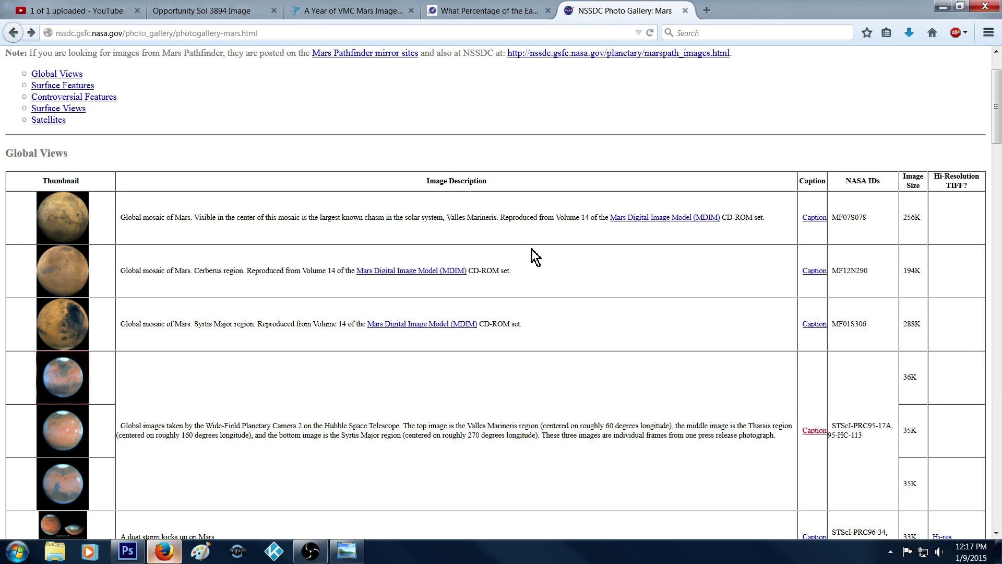
click(14, 33)
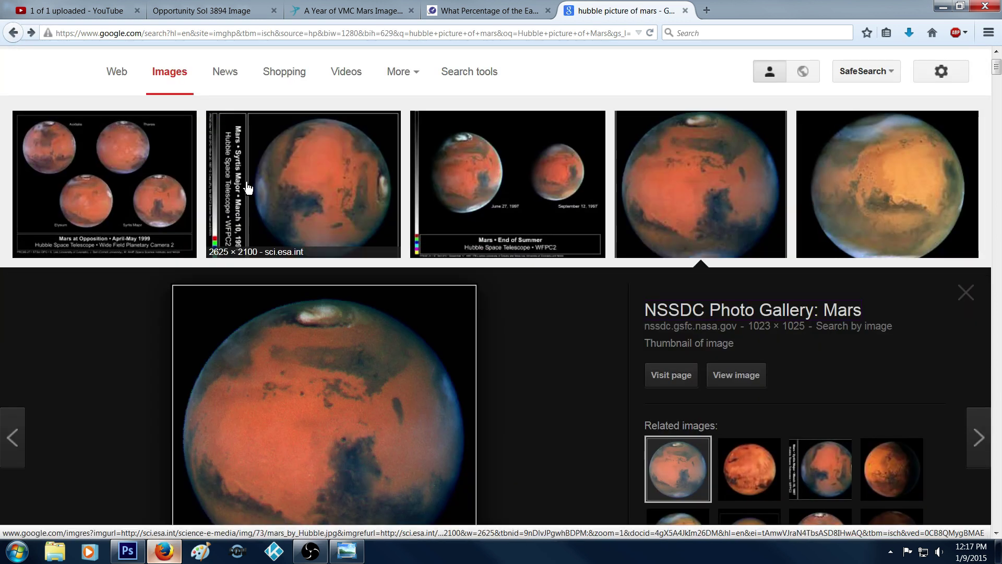
scroll(224, 84, up, 1)
scroll(726, 219, down, 3)
scroll(725, 221, up, 3)
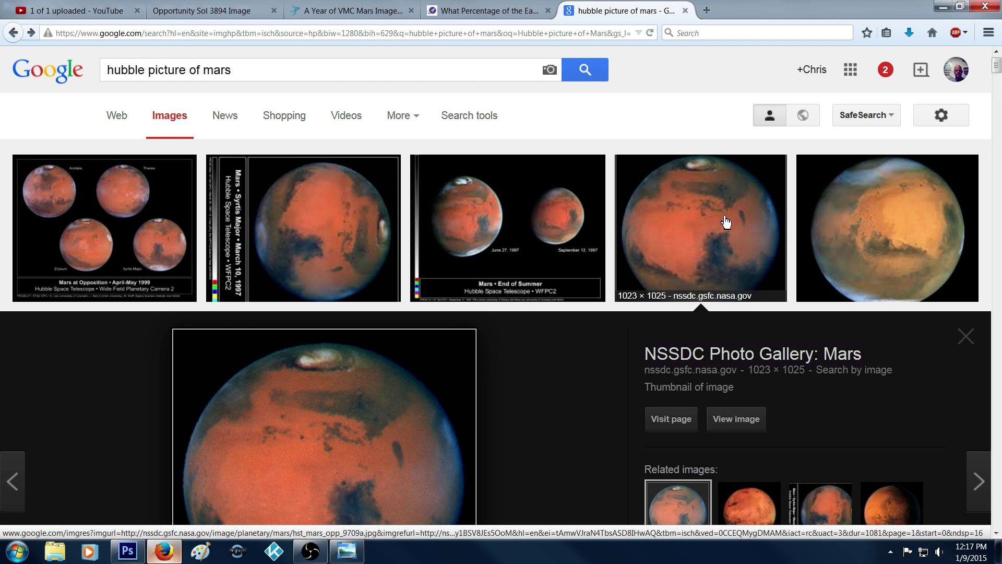
scroll(725, 222, down, 10)
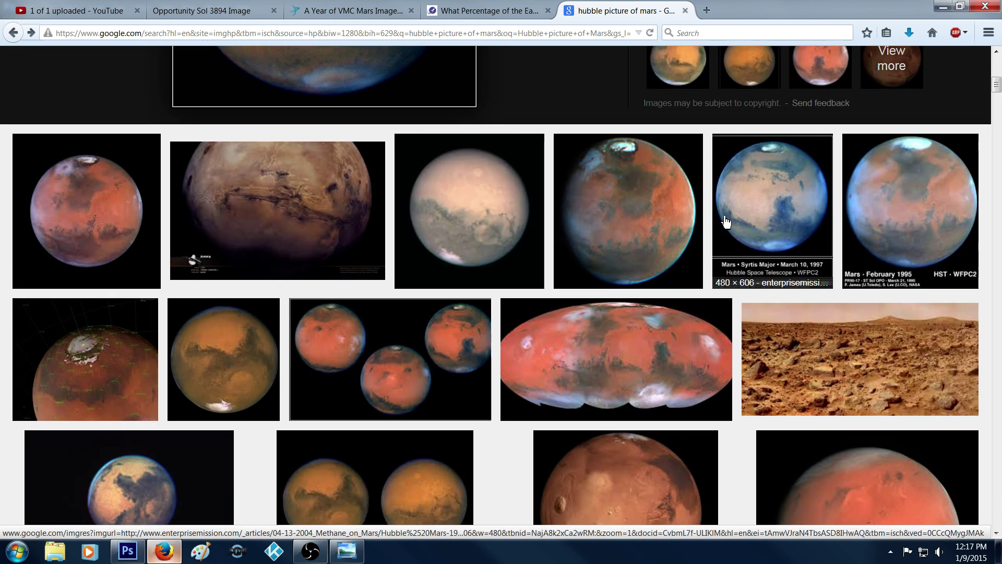
Preview the Syrtis Major Hubble image of Mars, then return to the image results
click(781, 219)
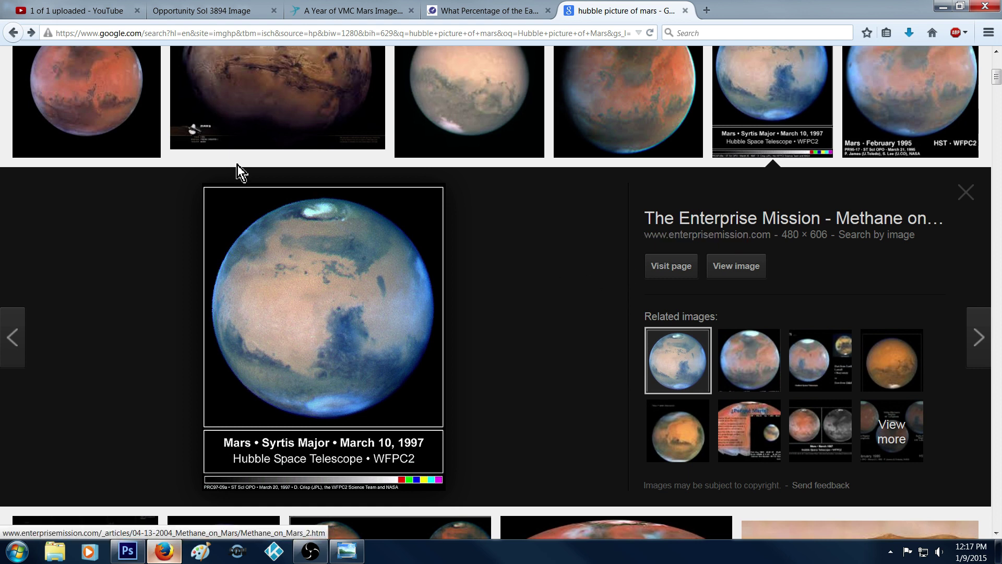
click(13, 33)
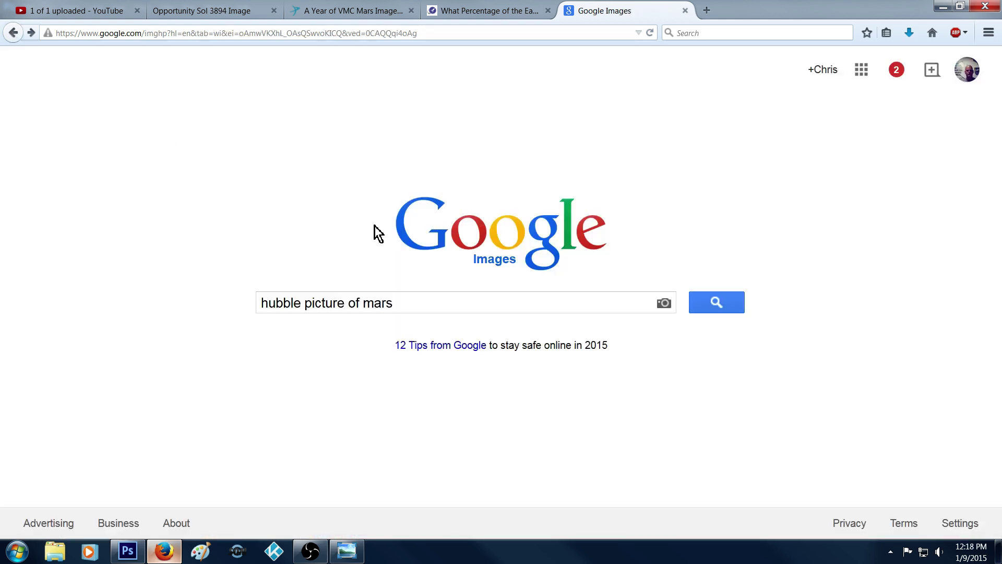
click(22, 31)
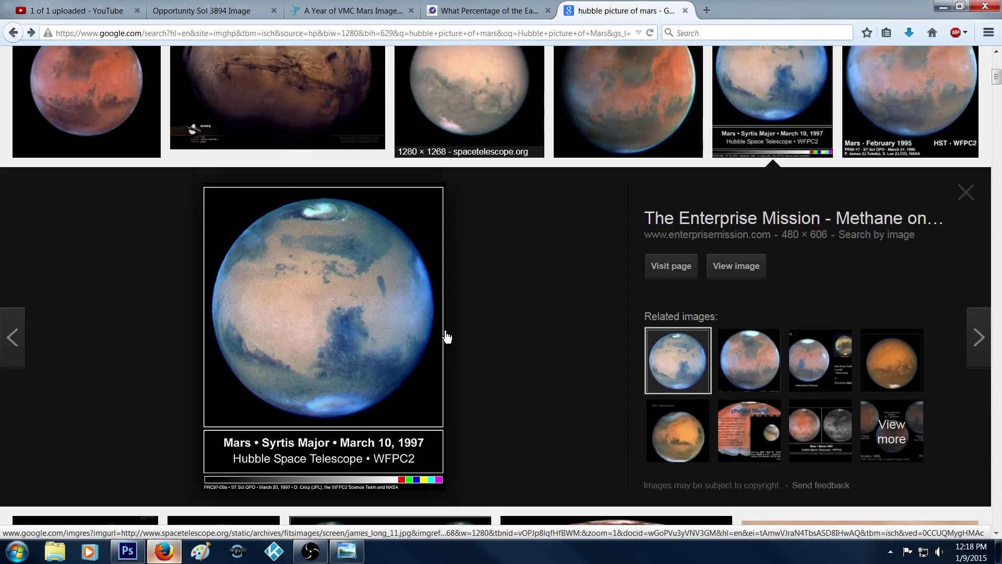
scroll(447, 337, down, 6)
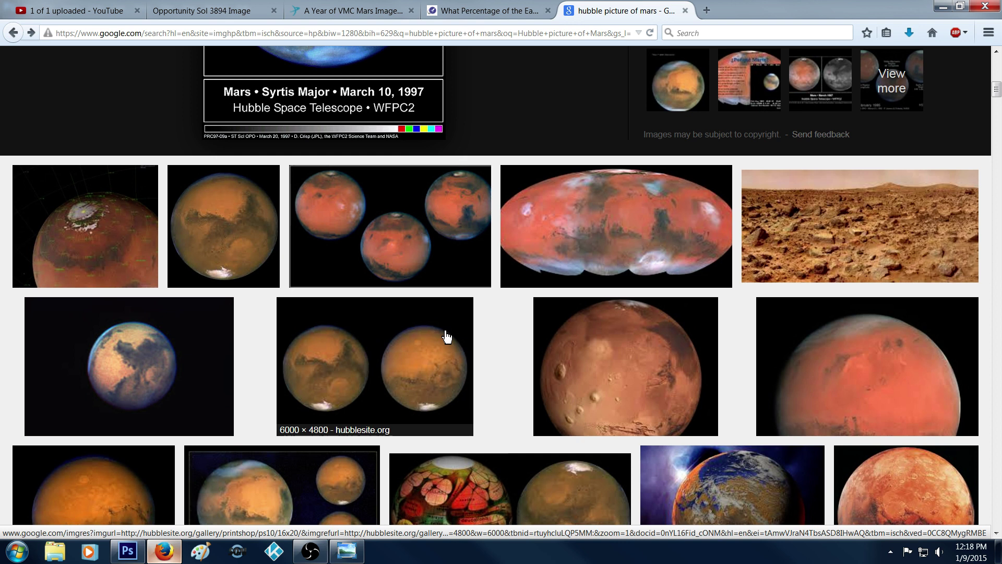
scroll(447, 336, down, 3)
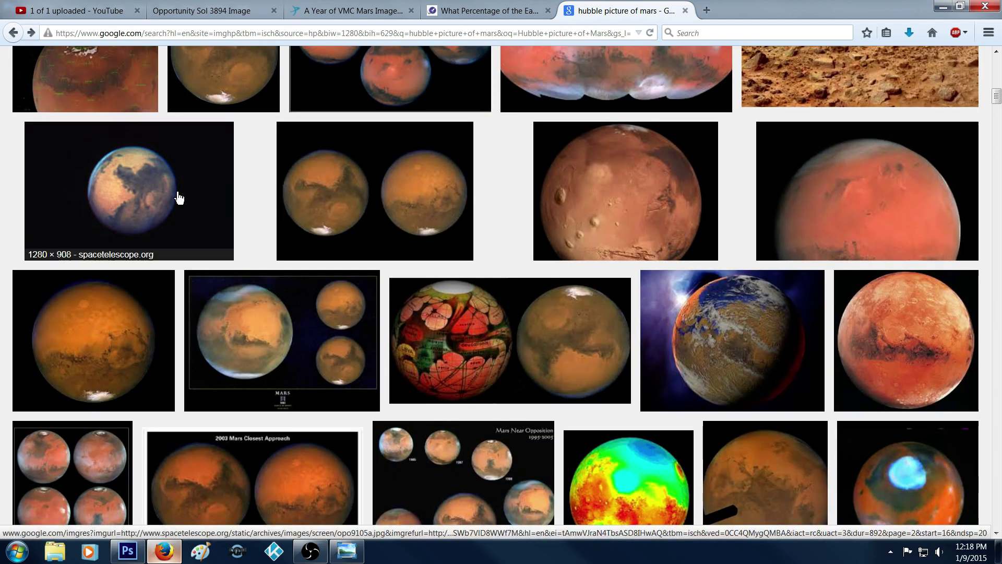
View the full-size ESA Mars image, then return to the Mars grid in Photoshop
click(179, 198)
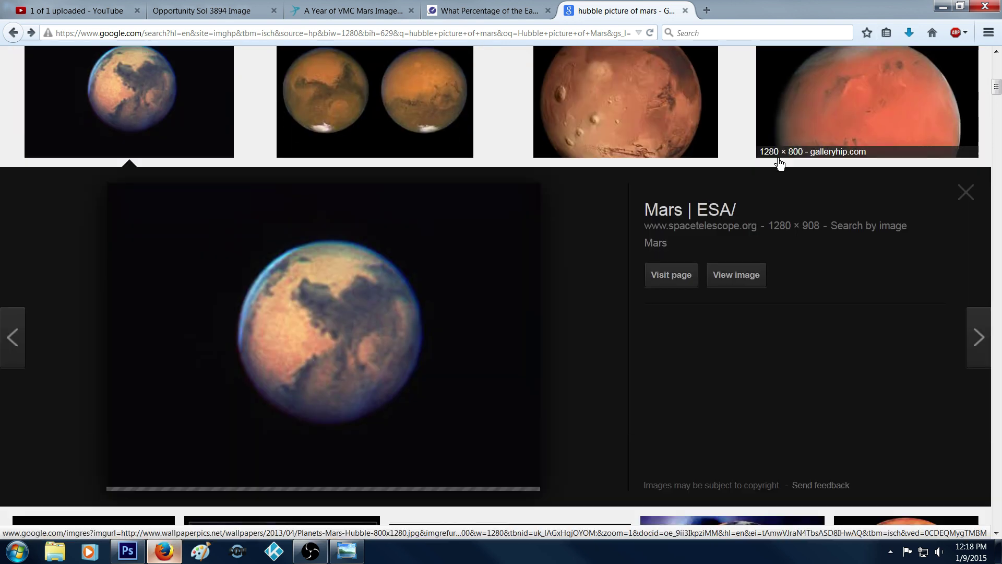
click(738, 289)
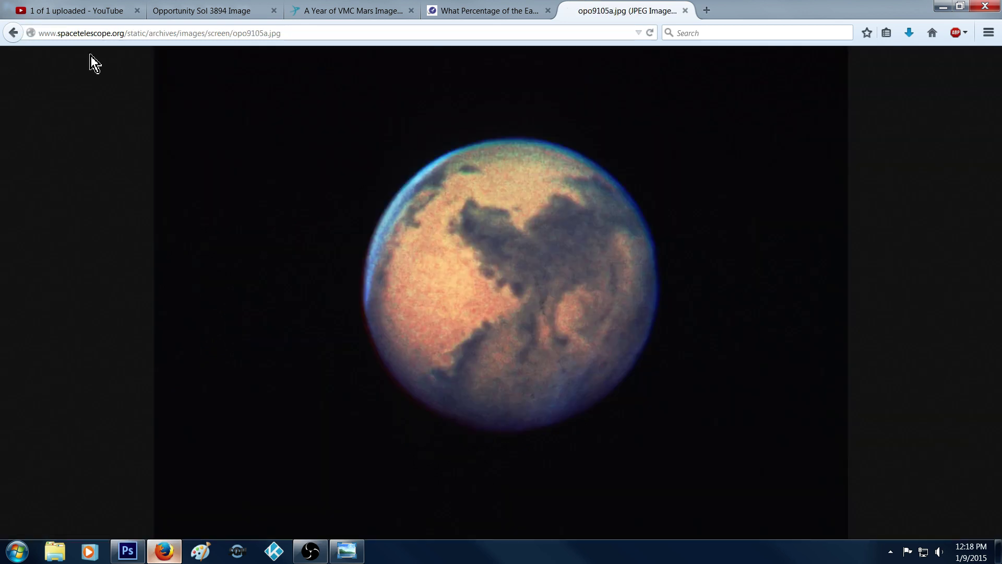
key(BackSpace)
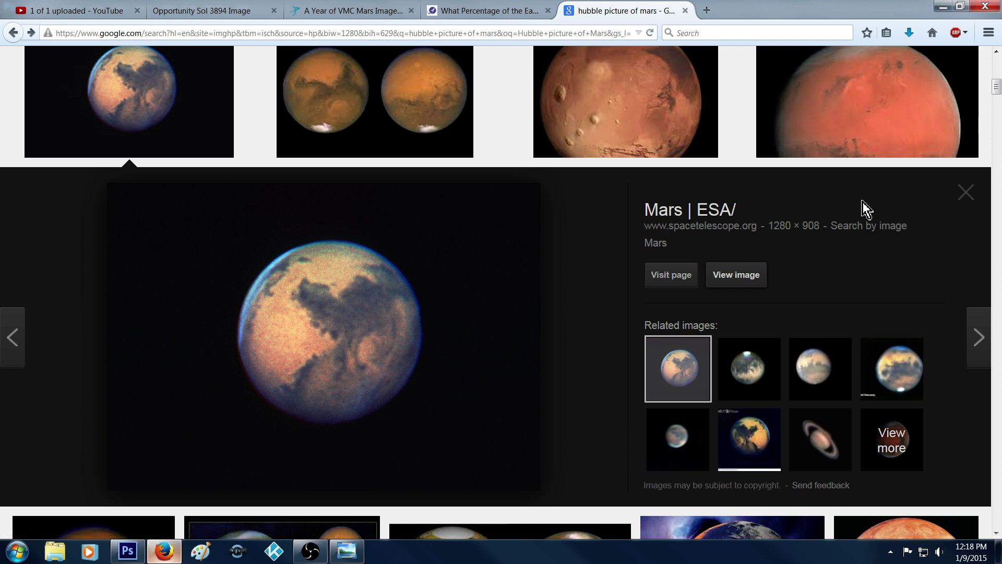
scroll(860, 209, down, 7)
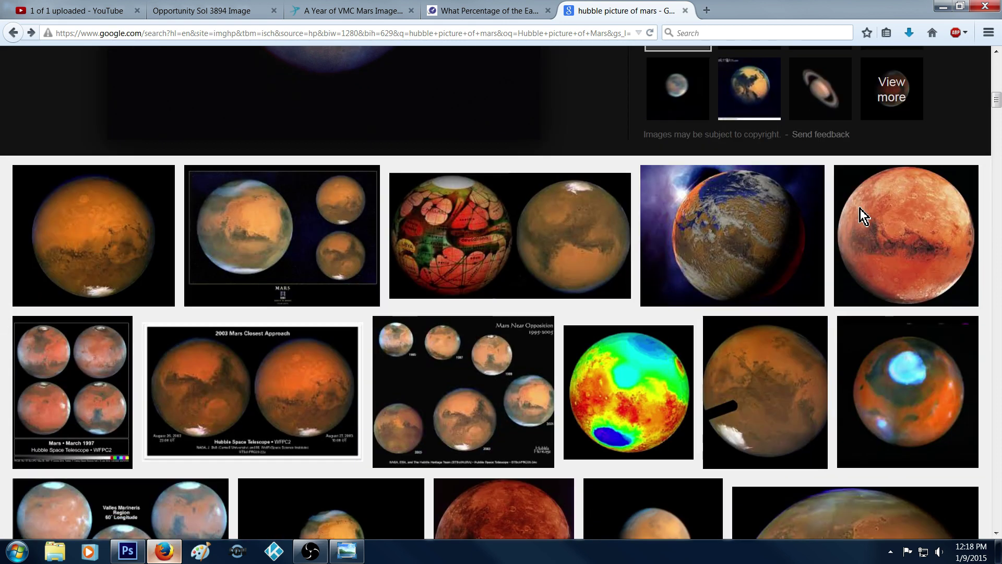
scroll(861, 211, up, 6)
scroll(861, 211, up, 1)
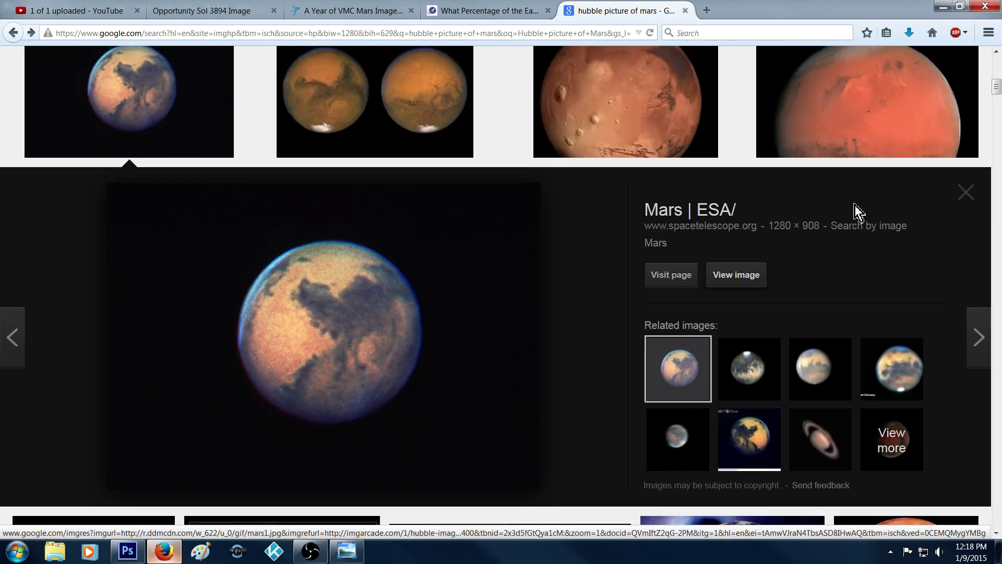
click(177, 553)
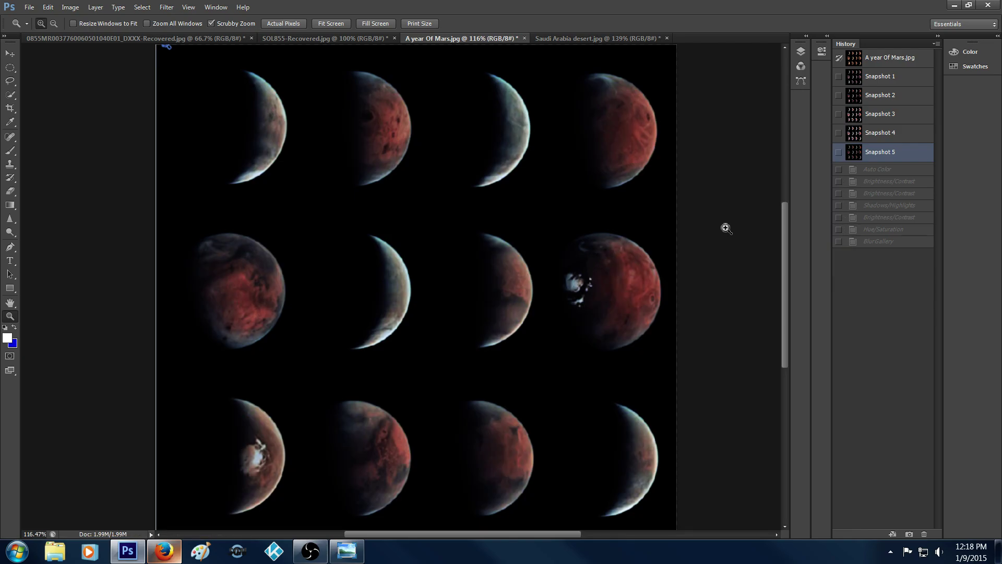
Zoom into the recoloured Mars grid and pan across it with the scrollbars to inspect details
drag(704, 230, 707, 220)
drag(582, 534, 561, 534)
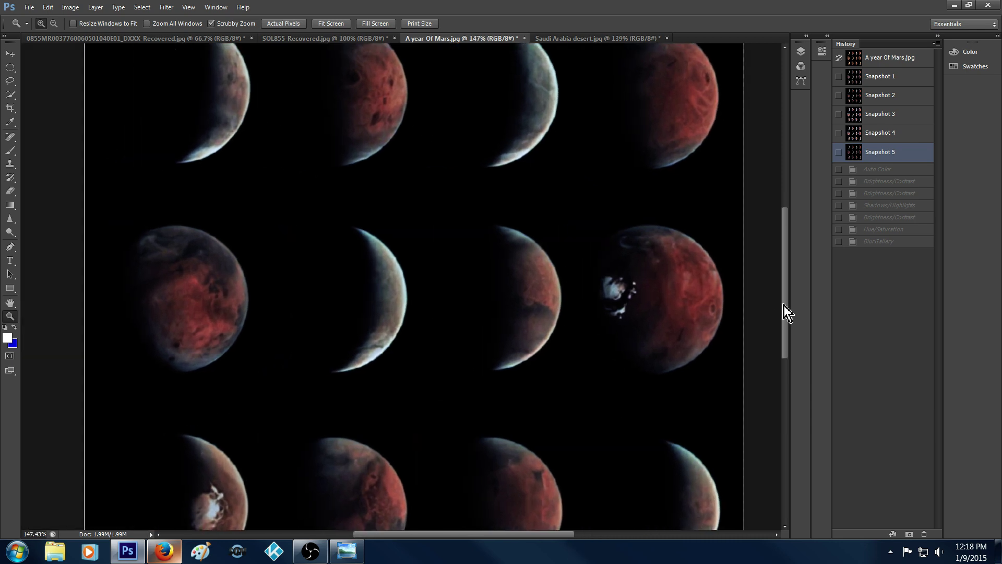
drag(787, 303, 786, 271)
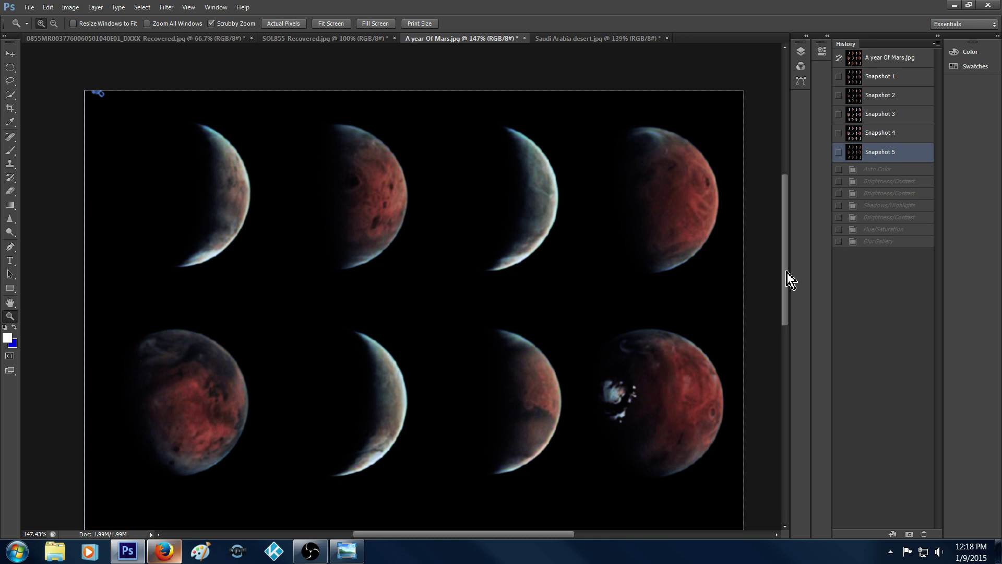
drag(787, 271, 787, 290)
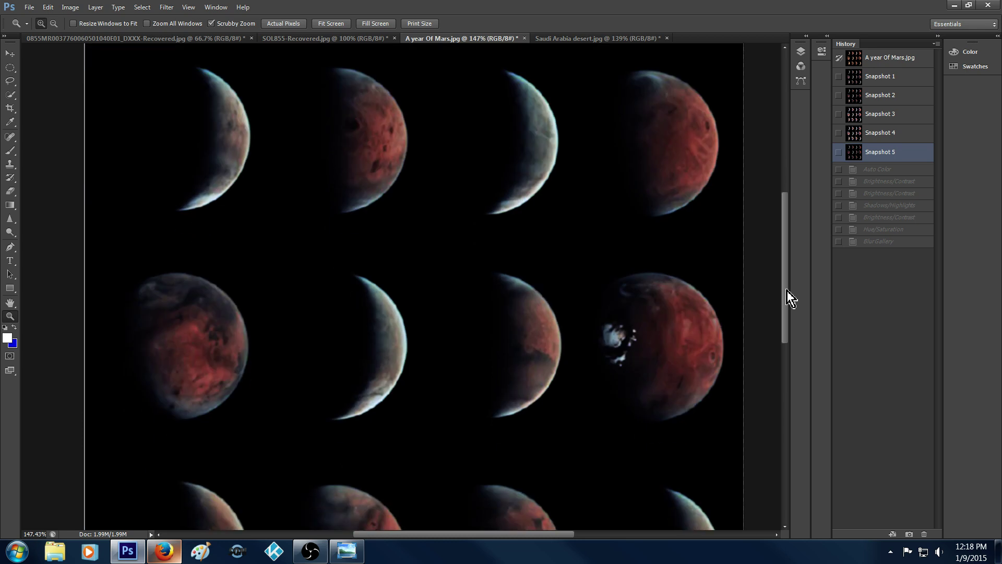
drag(787, 291, 787, 297)
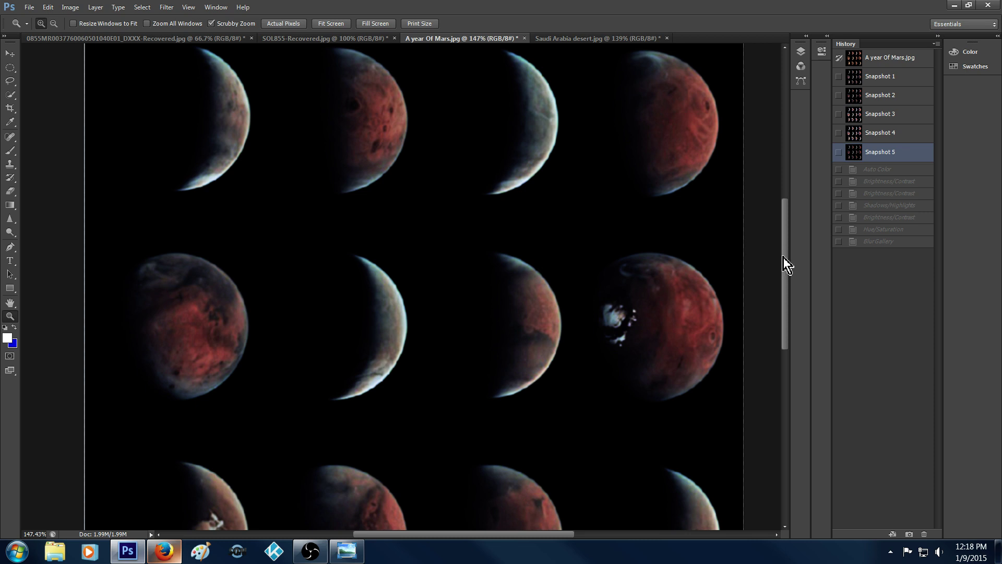
drag(783, 257, 782, 283)
click(345, 553)
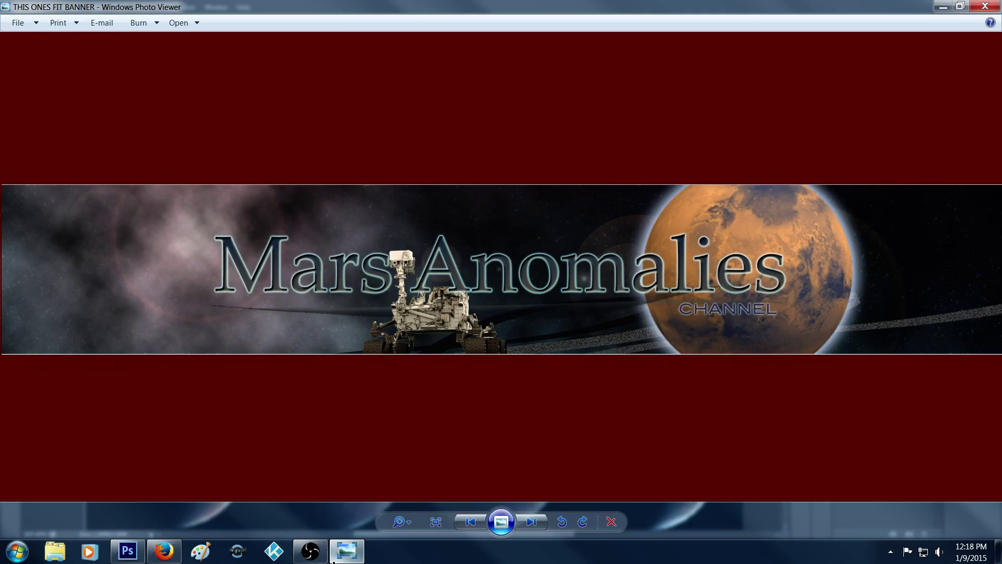